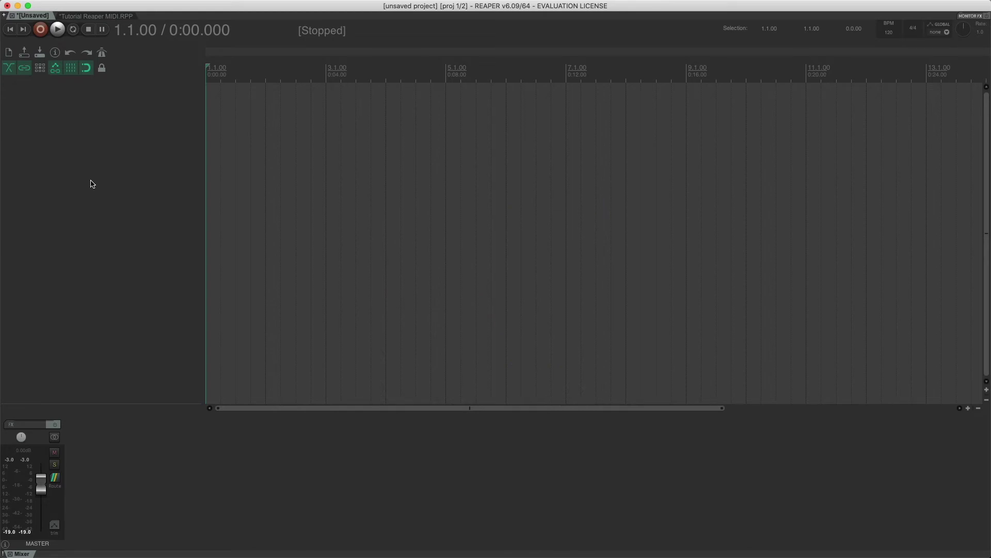
Step: Create a record-armed track that takes its MIDI input from all channels of the MIDIPLUS - AKM320 keyboard
double_click(122, 160)
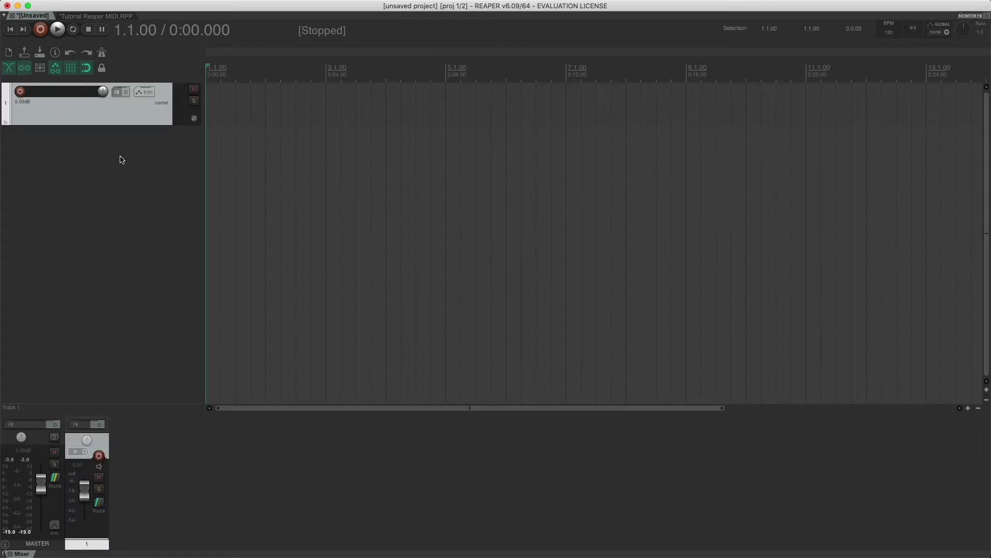
left_click(20, 92)
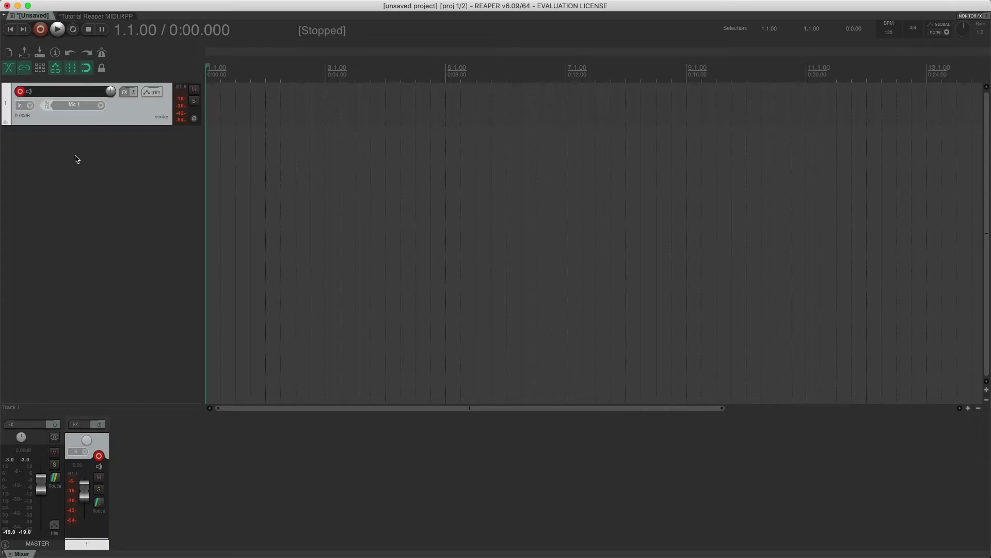
left_click(103, 106)
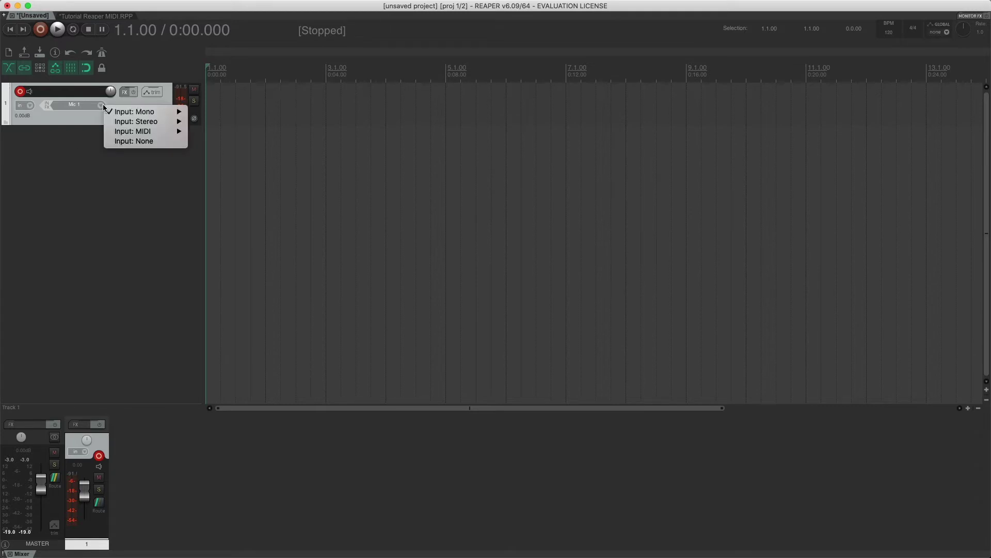
mouse_move(149, 112)
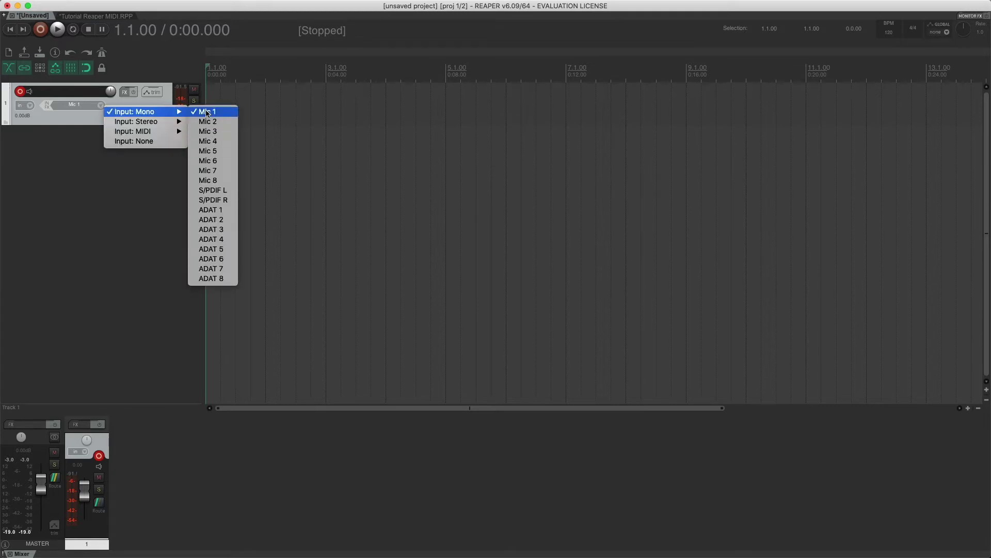
mouse_move(141, 131)
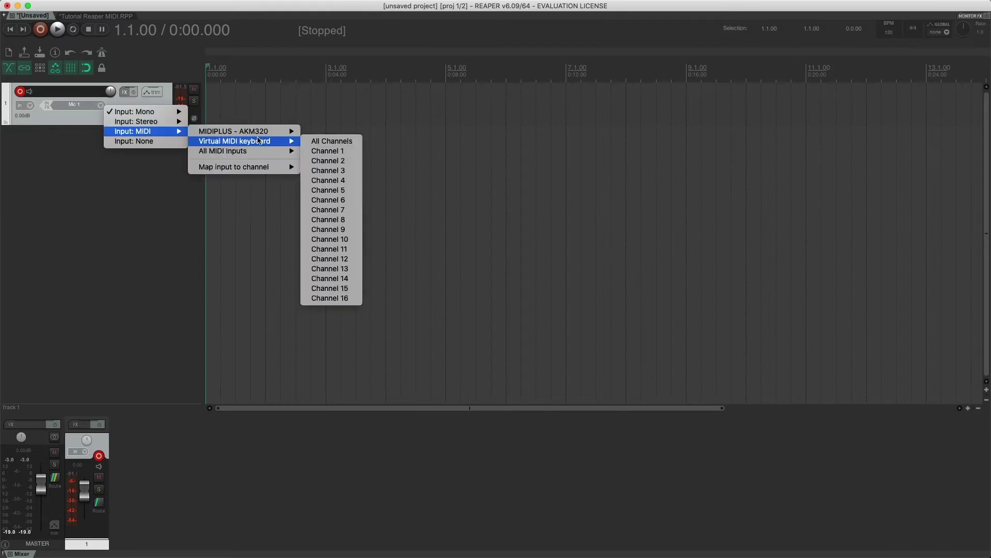
mouse_move(250, 137)
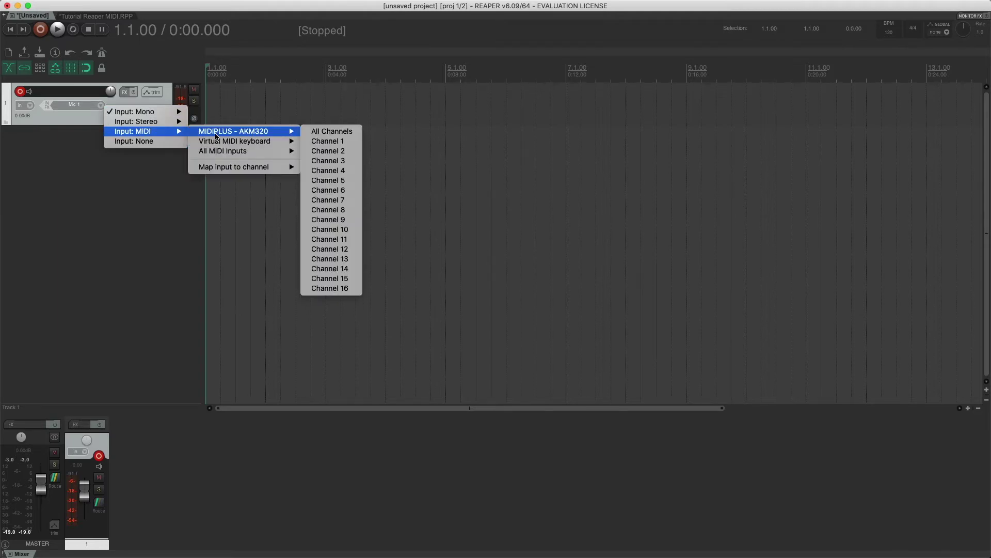
left_click(326, 132)
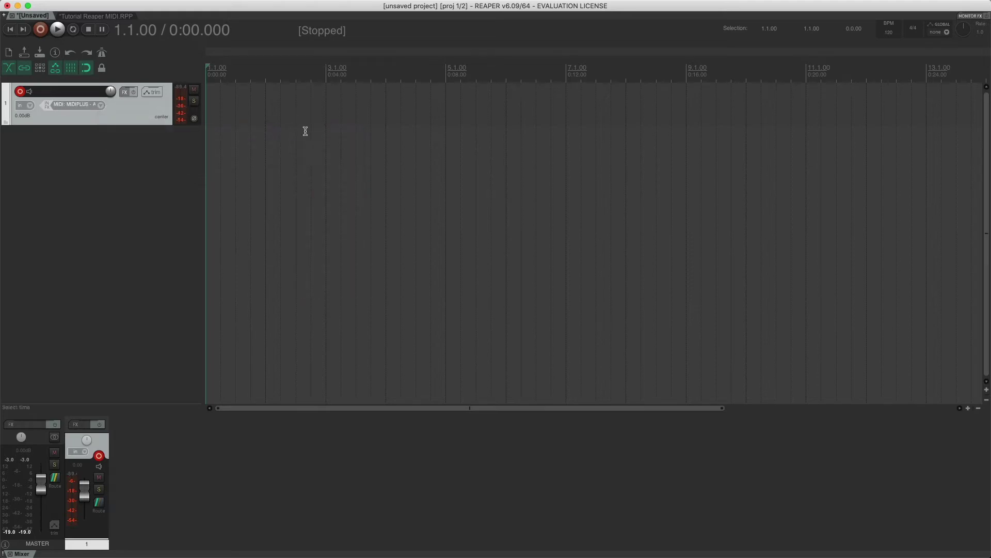
left_click(100, 106)
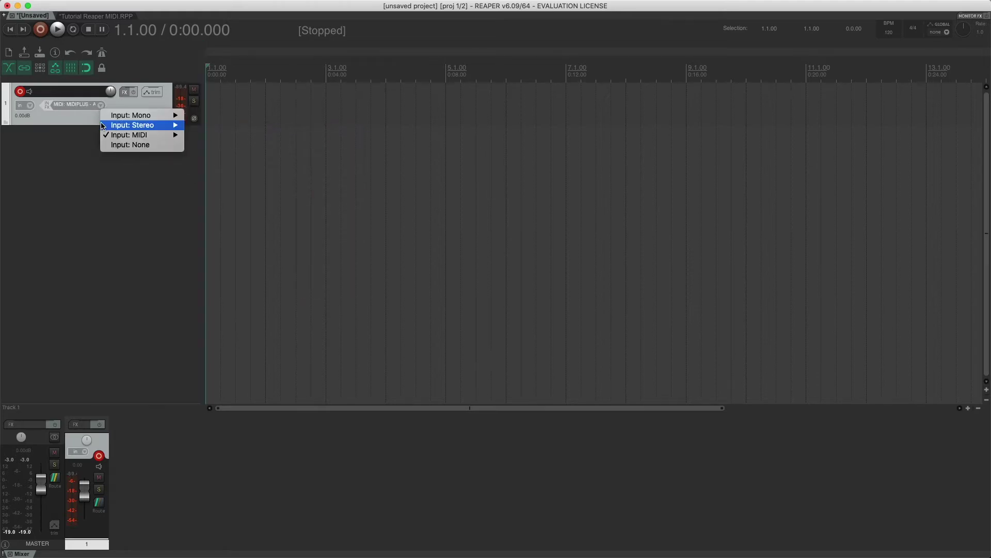
left_click(79, 128)
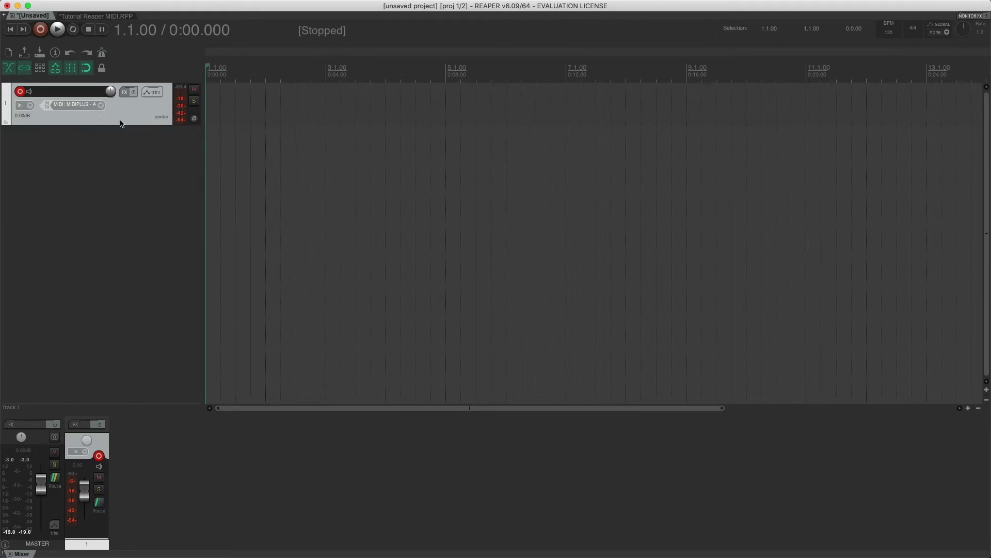
Step: Load the AUi: Upright Piano 1 (Versilian Studio) instrument from the Instruments category onto track 1
left_click(123, 92)
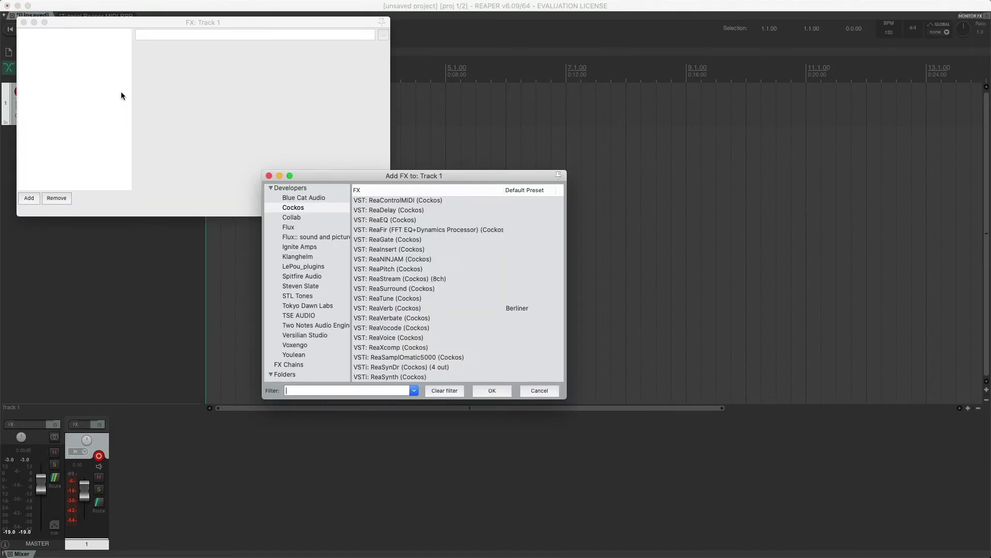
left_click_drag(121, 23, 265, 83)
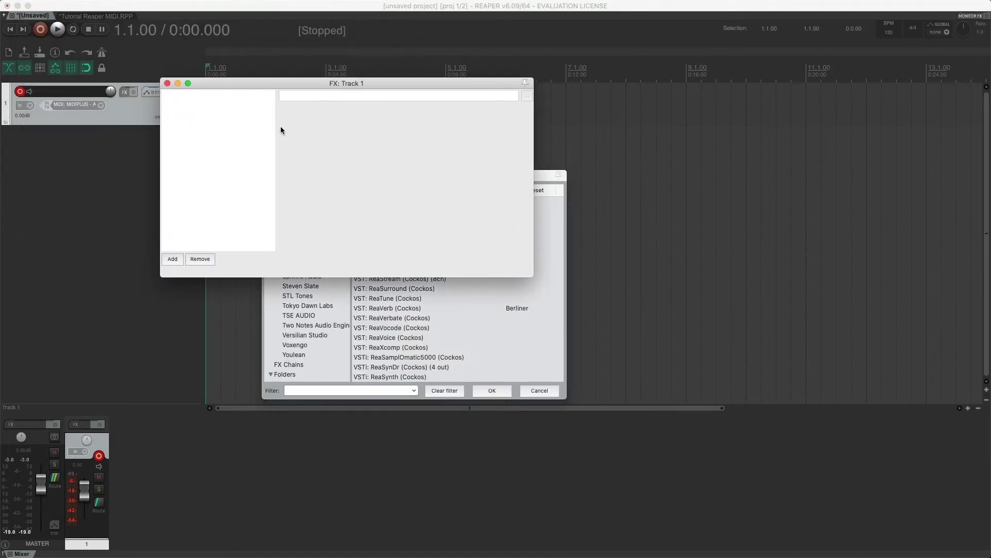
left_click(295, 391)
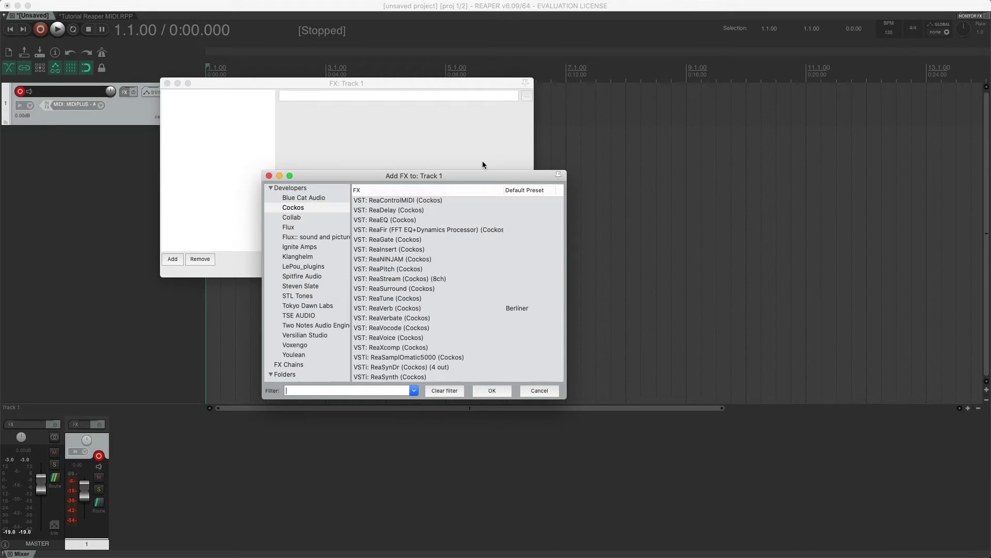
left_click(394, 289)
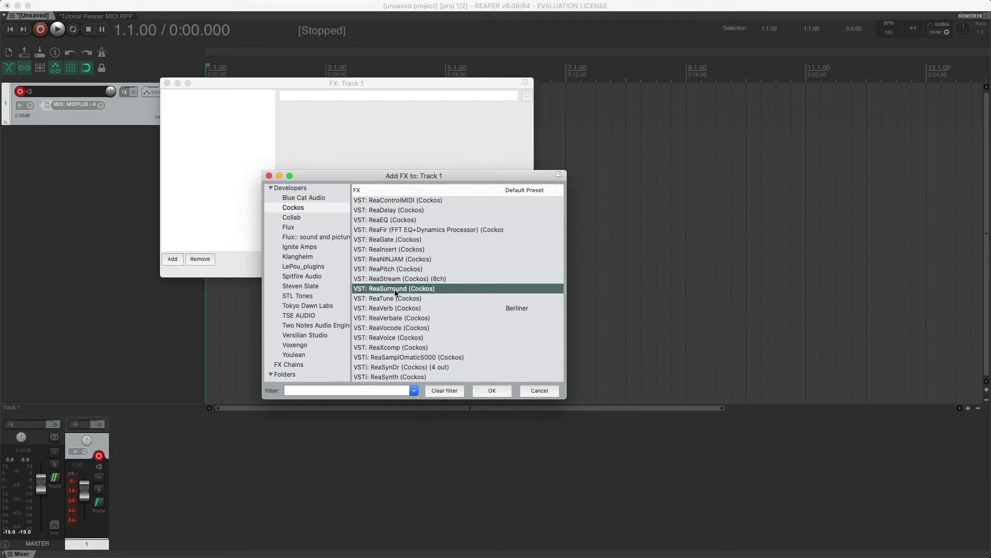
left_click(271, 188)
left_click(270, 189)
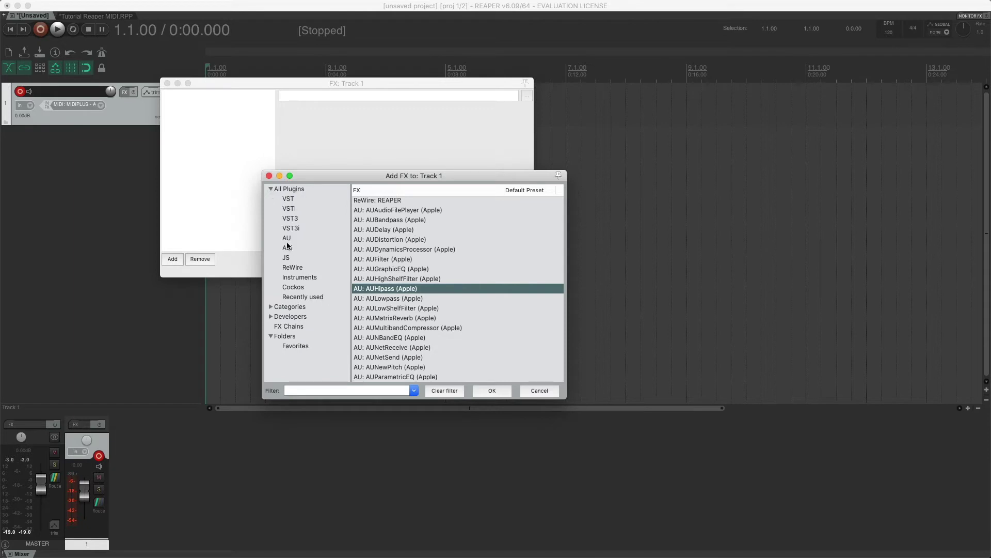
left_click(292, 279)
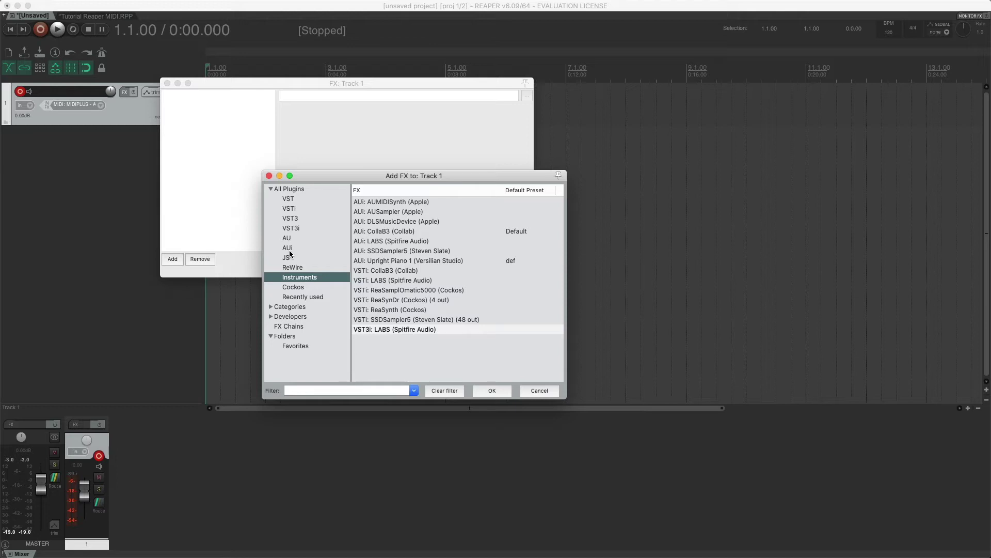
left_click(390, 378)
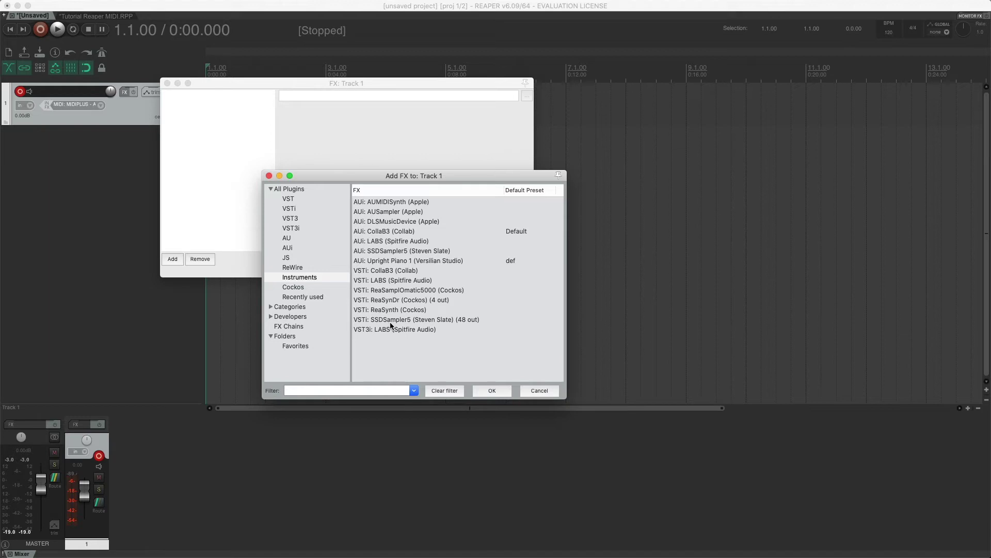
left_click(380, 261)
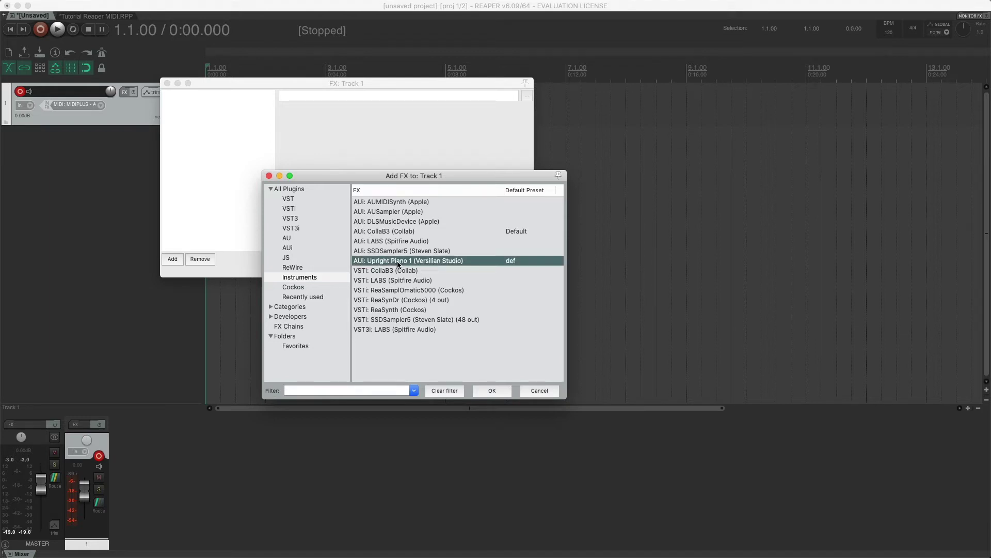
double_click(397, 261)
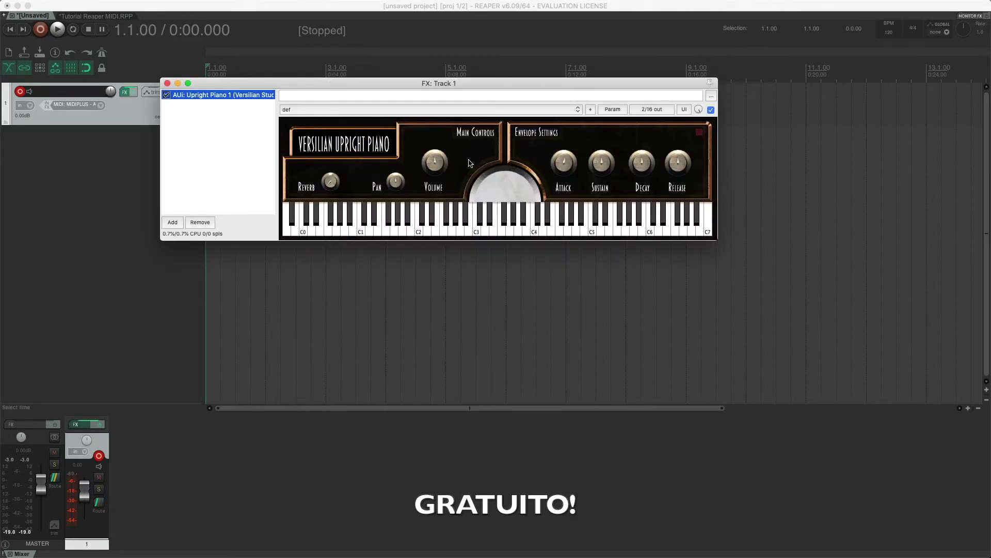
Step: Turn on record monitoring for track 1 and try out notes on the upright piano, closing its FX window when done
left_click(424, 223)
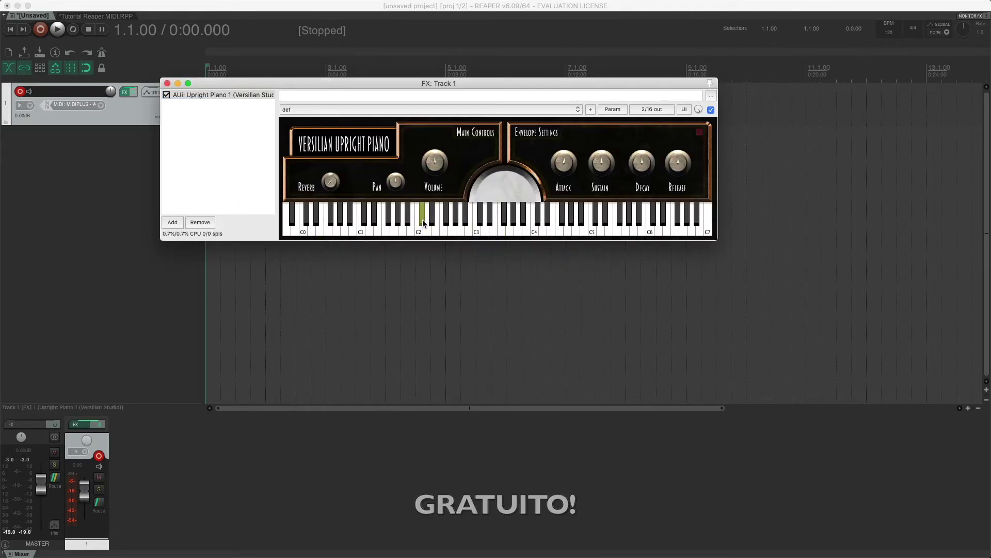
left_click_drag(353, 77, 358, 130)
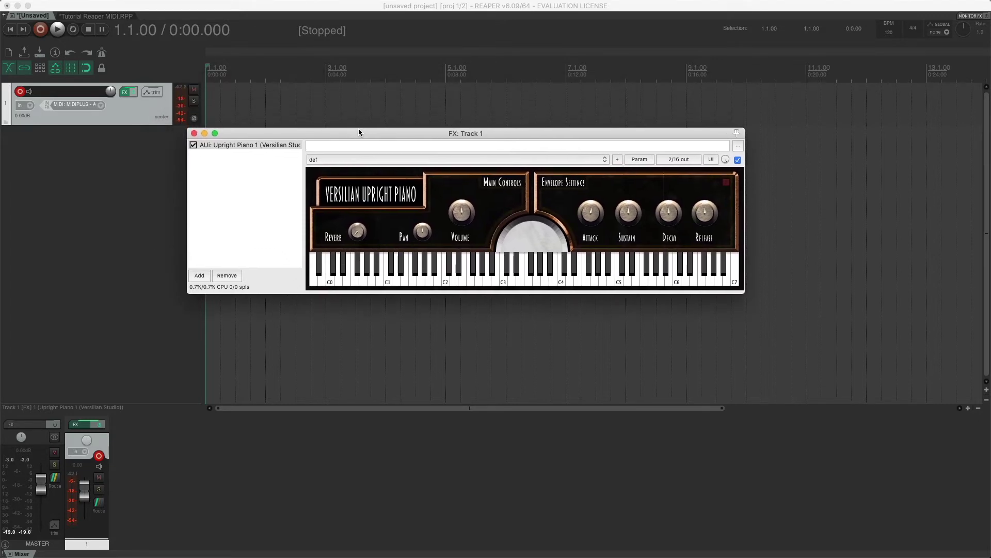
left_click(30, 93)
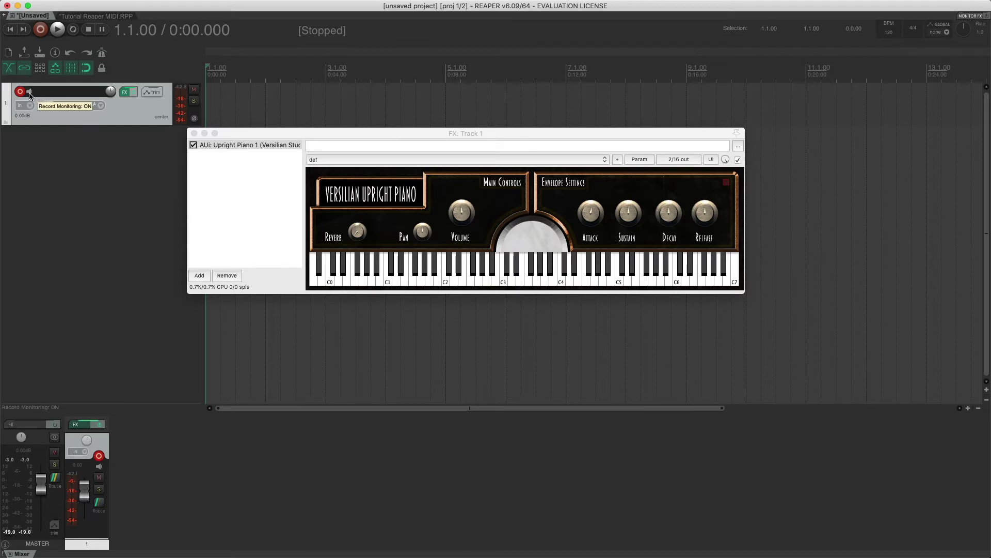
left_click(489, 276)
left_click(530, 273)
left_click(416, 263)
left_click(392, 260)
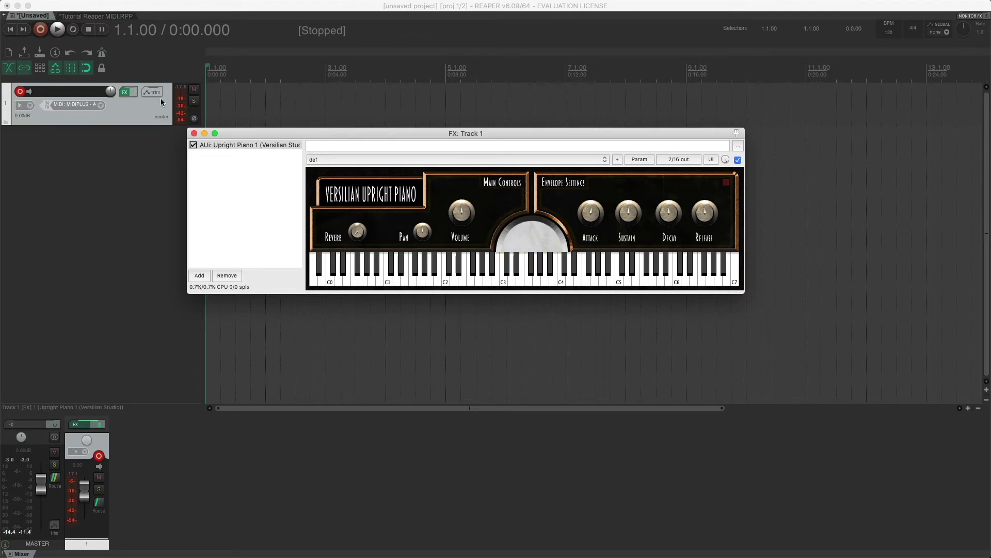
left_click(194, 133)
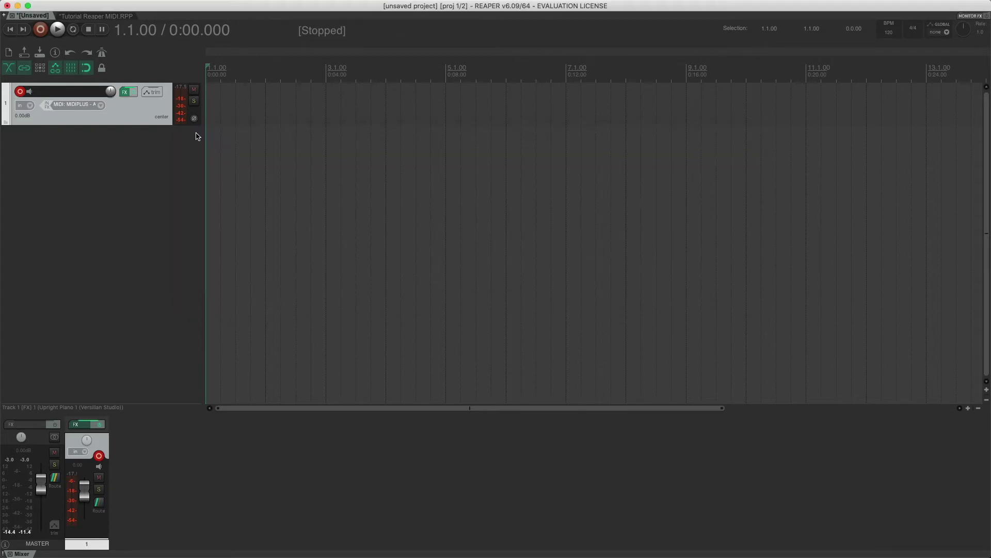
Step: Record a MIDI take of piano chords on track 1 from the project start, and stop after bar 10
key("super+r")
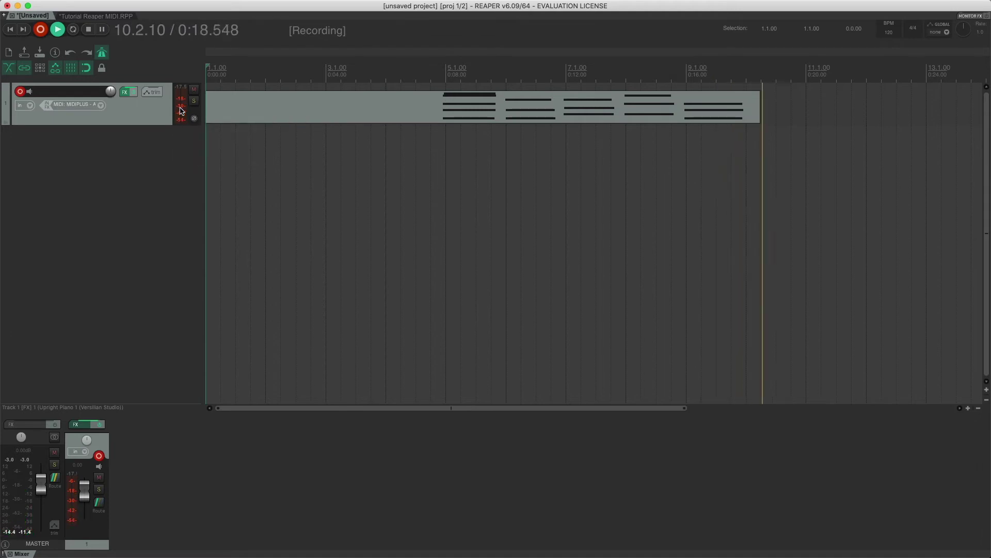
left_click(326, 126)
key("space")
left_click(341, 343)
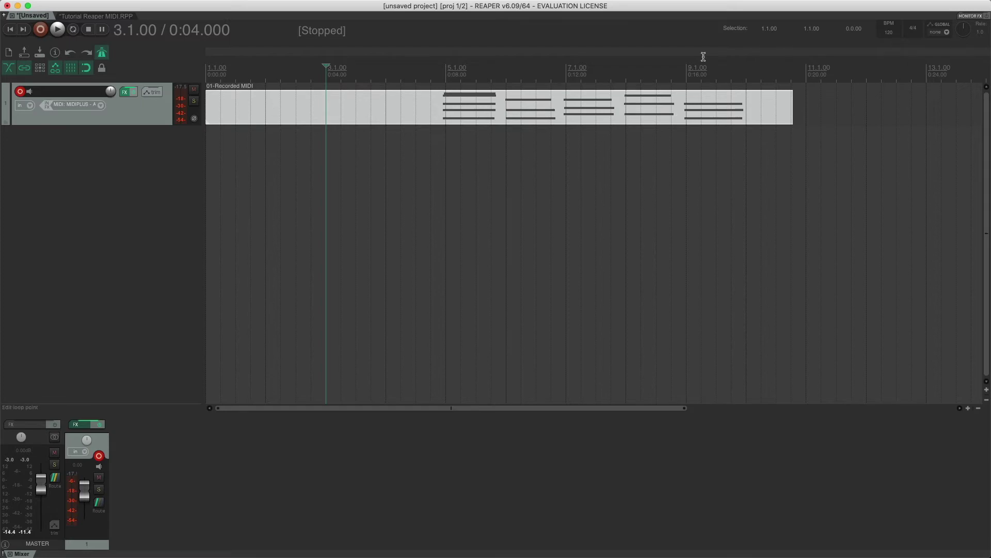
Step: Open the recorded MIDI take in the MIDI editor and reposition the editor window over the arrangement
left_click(447, 118)
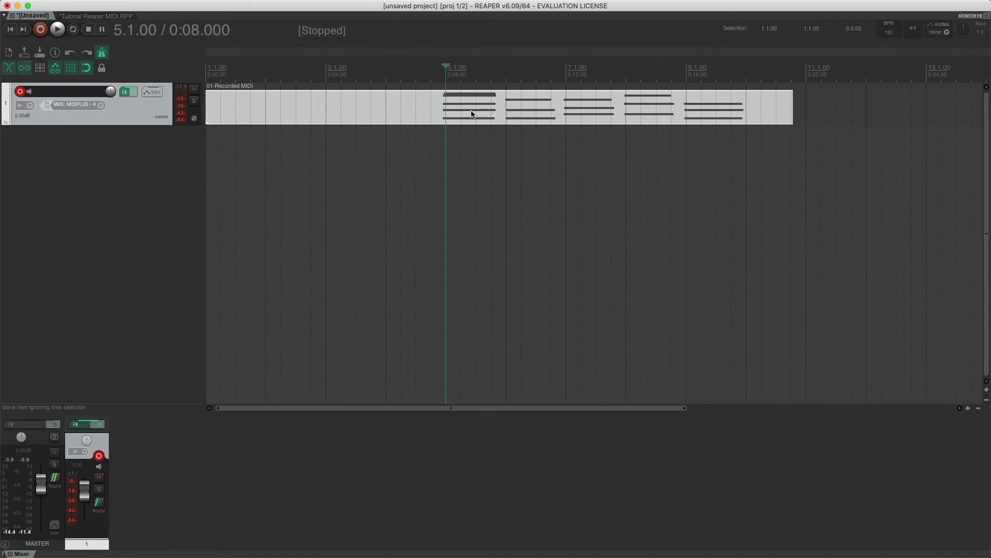
left_click(366, 108)
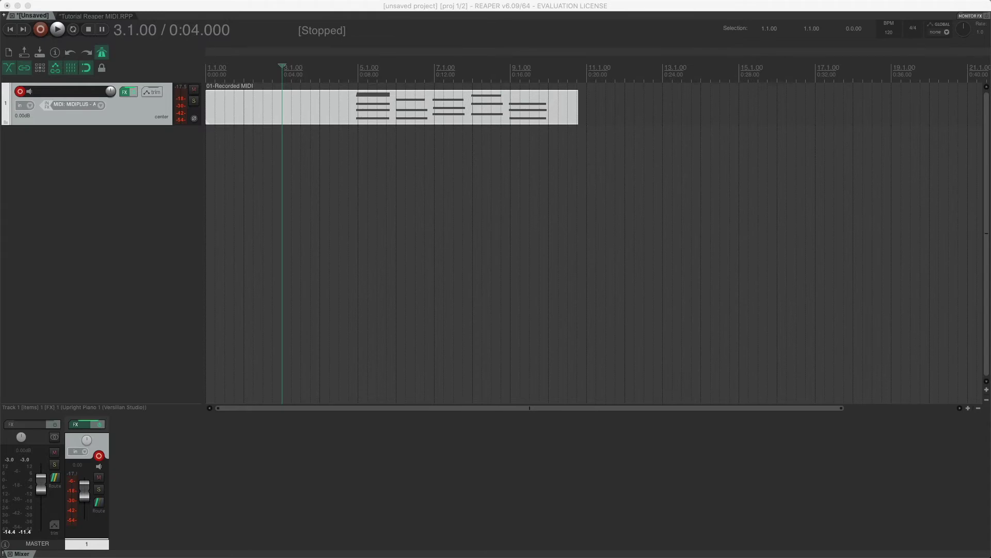
left_click_drag(513, 107, 467, 189)
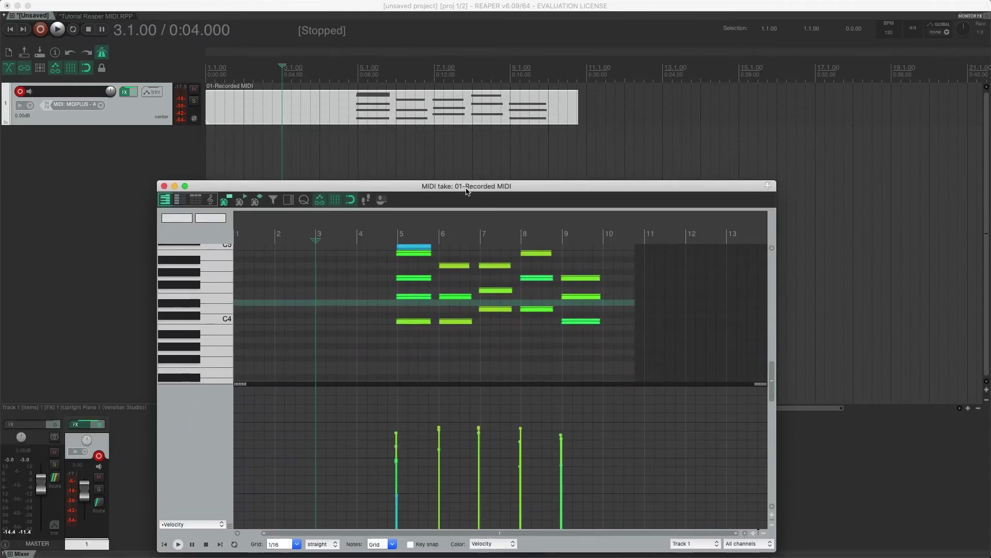
left_click_drag(158, 232, 2, 227)
left_click_drag(537, 181, 623, 110)
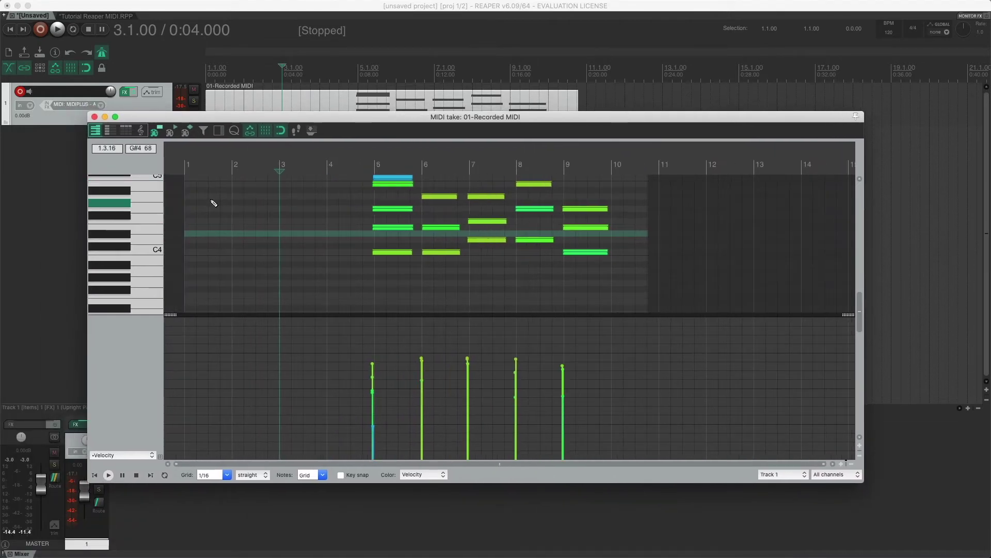
Step: Return the edit cursor to the start of bar 1 and play back the opening of the recorded take
left_click(184, 164)
left_click(230, 163)
left_click(279, 163)
left_click(330, 165)
left_click(321, 164)
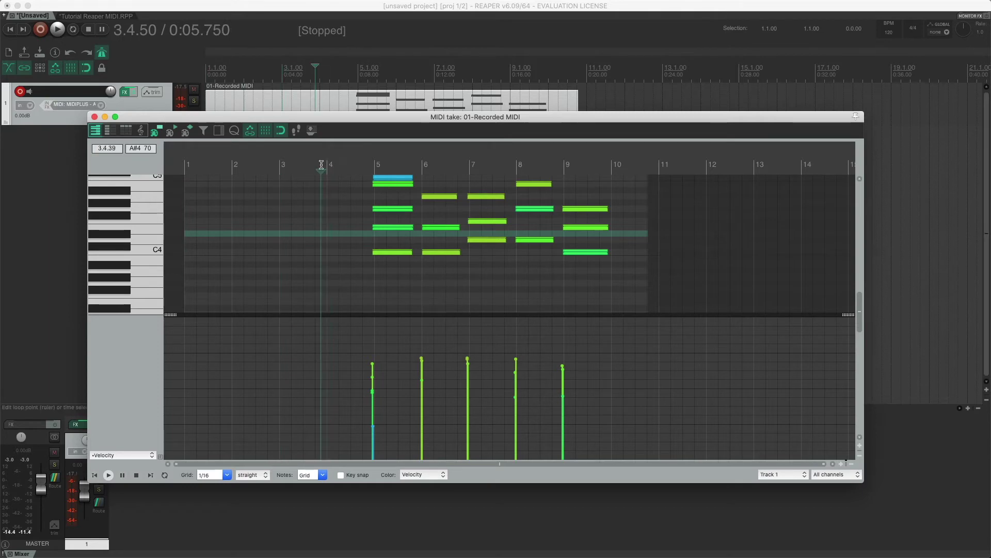
left_click(183, 165)
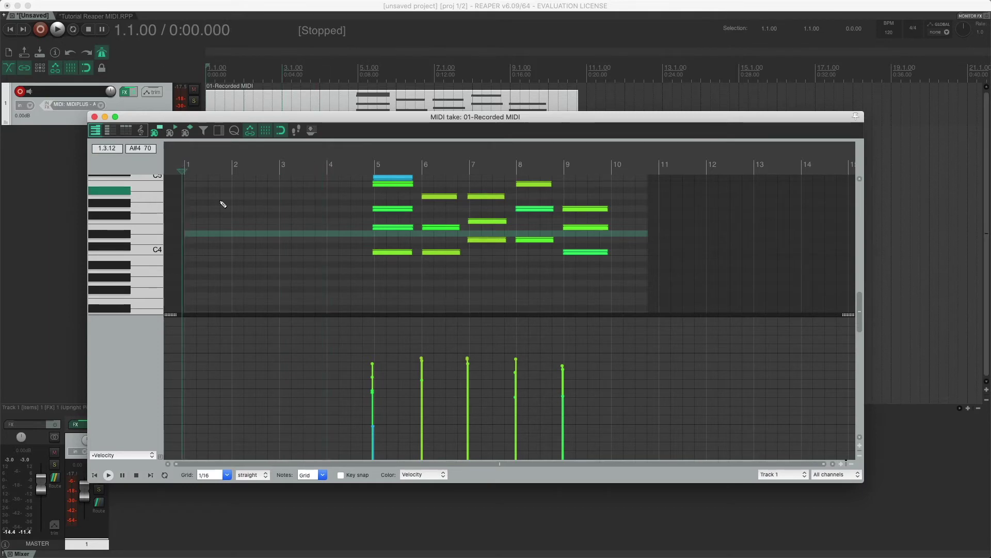
key("space")
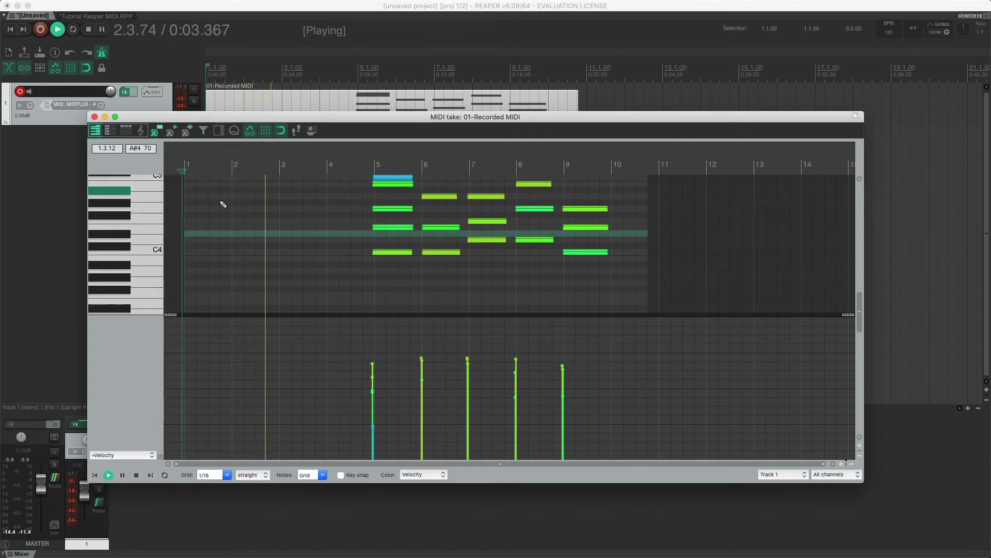
key("space")
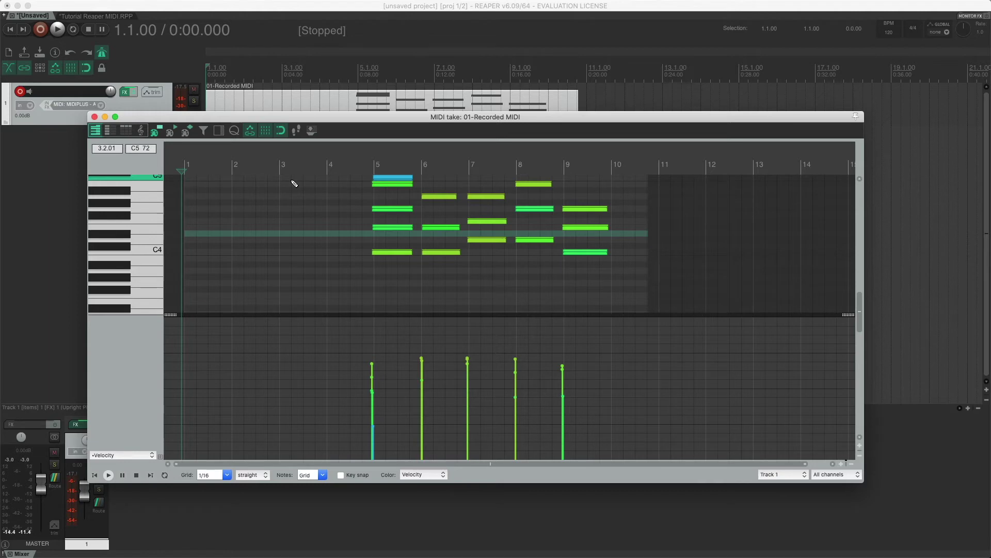
Step: Place the edit cursor just after the start of bar 3, at 3.1.25, in the MIDI editor
left_click(231, 172)
left_click(276, 171)
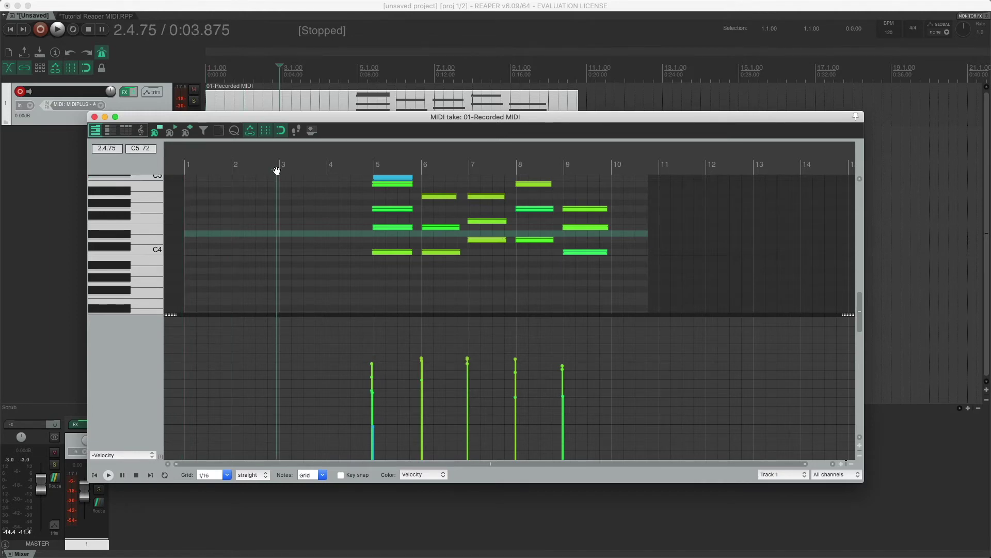
left_click(283, 171)
scroll(316, 178, "up", 1)
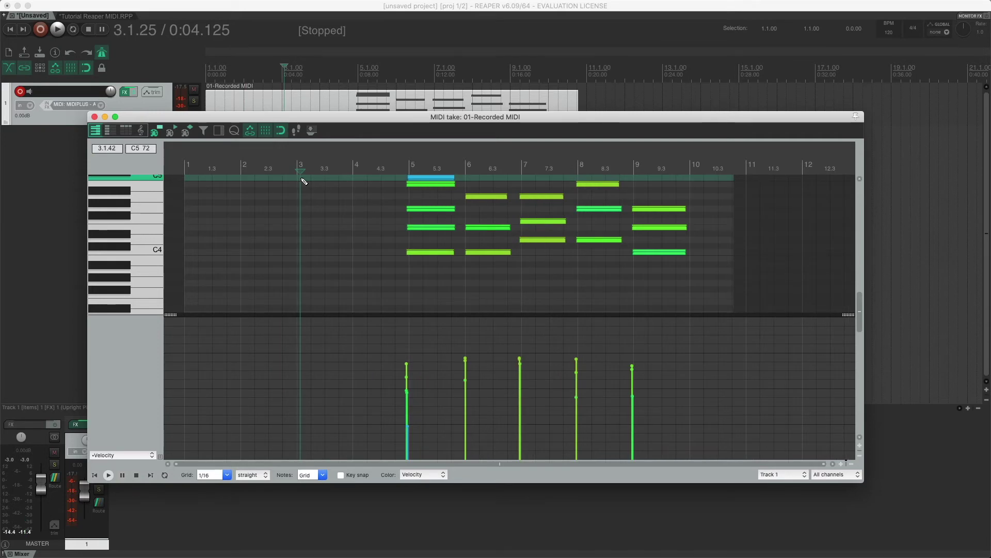
Step: Place the edit cursor at 4.4.25, just before the first chord, and audition the C4 and E4 keys
scroll(305, 181, "up", 1)
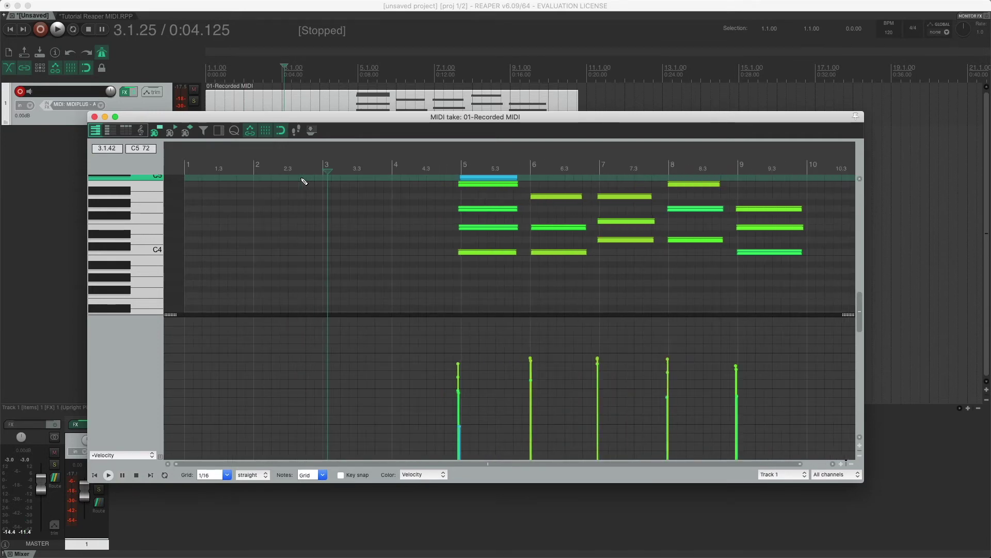
scroll(304, 182, "right", 3)
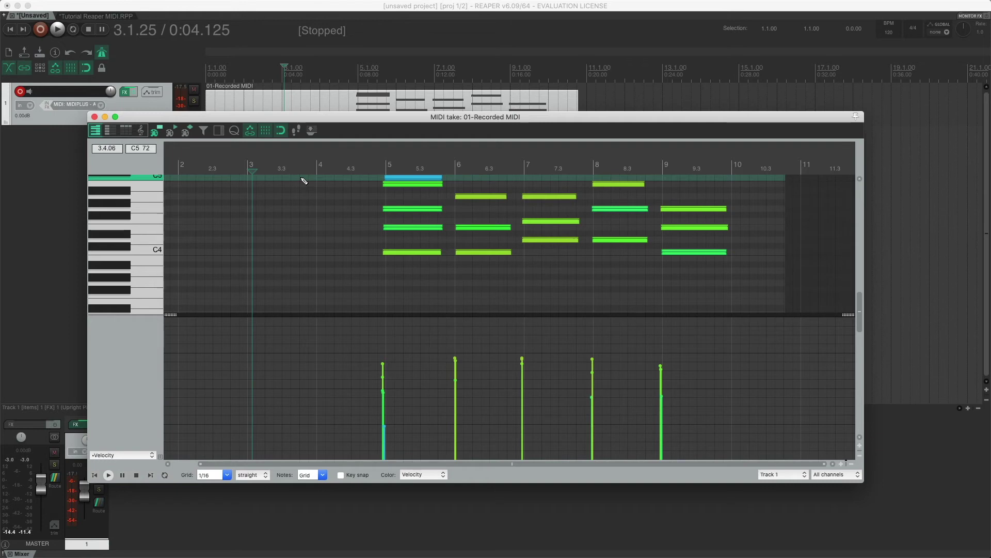
left_click(375, 230)
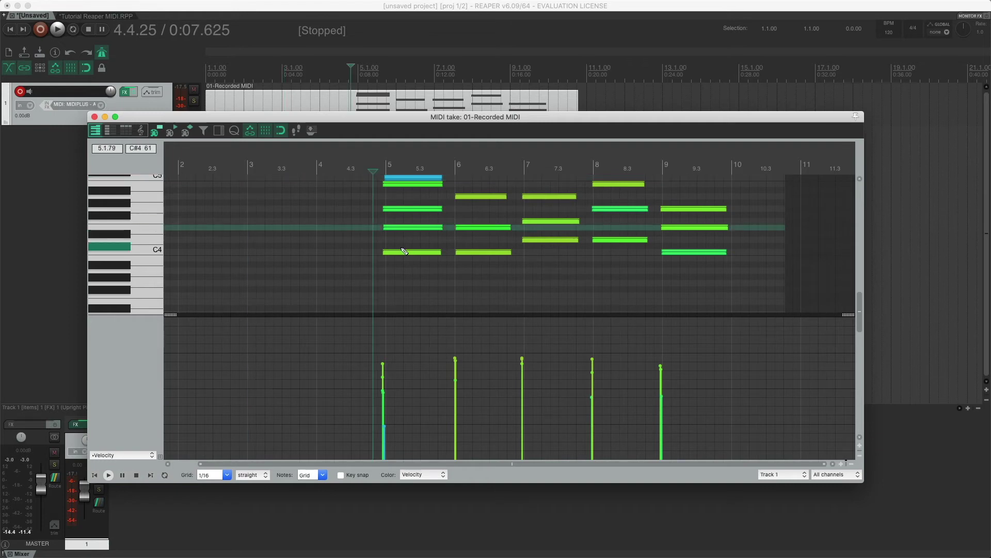
scroll(403, 250, "up", 4)
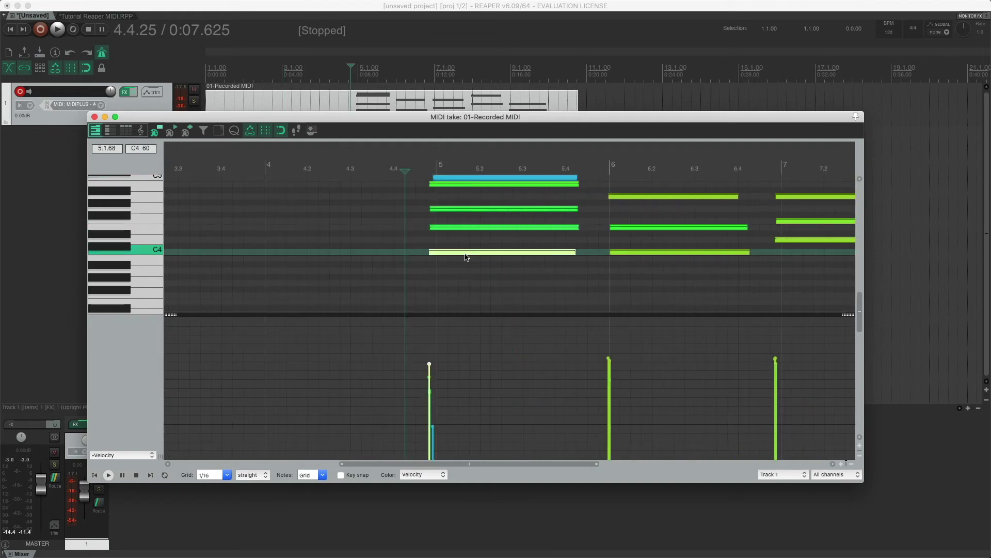
left_click(155, 250)
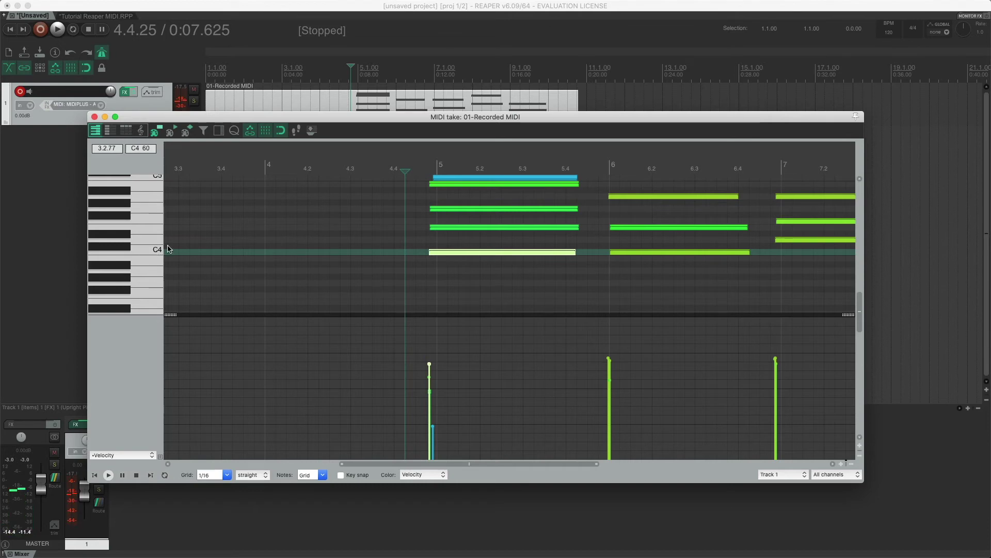
left_click(157, 229)
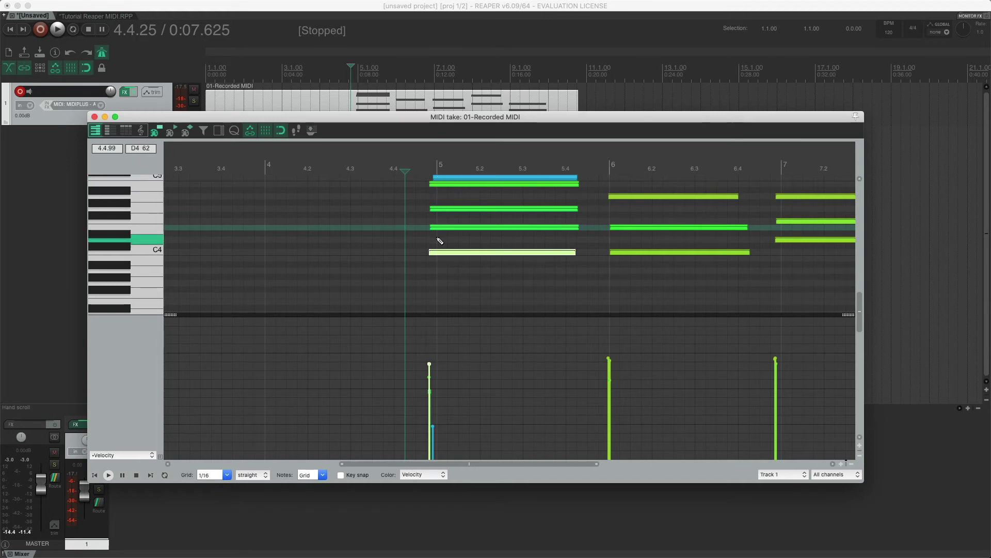
Step: Select all five notes of the first chord and move them onto the start of bar 5, aligning the C5 note as well
left_click(452, 270)
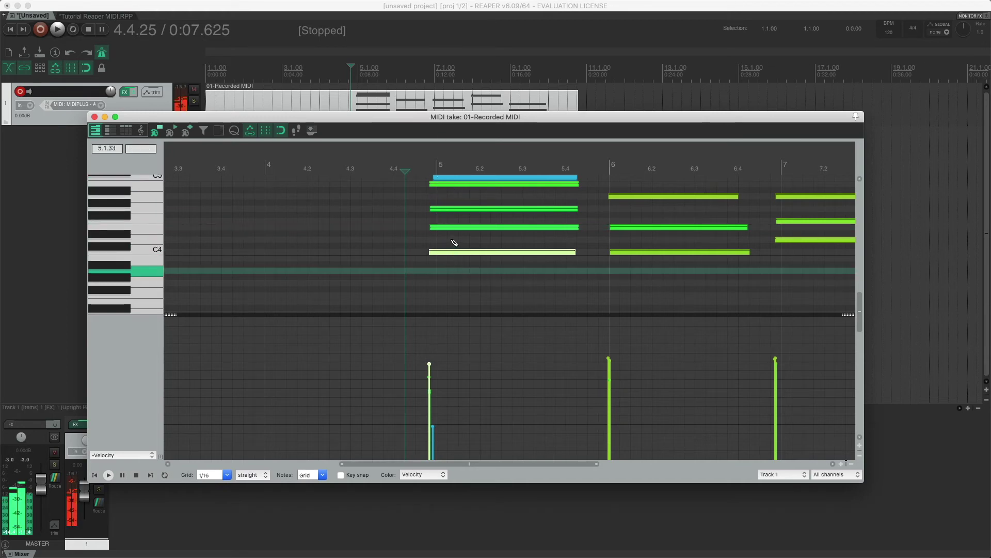
left_click(455, 183, "shift")
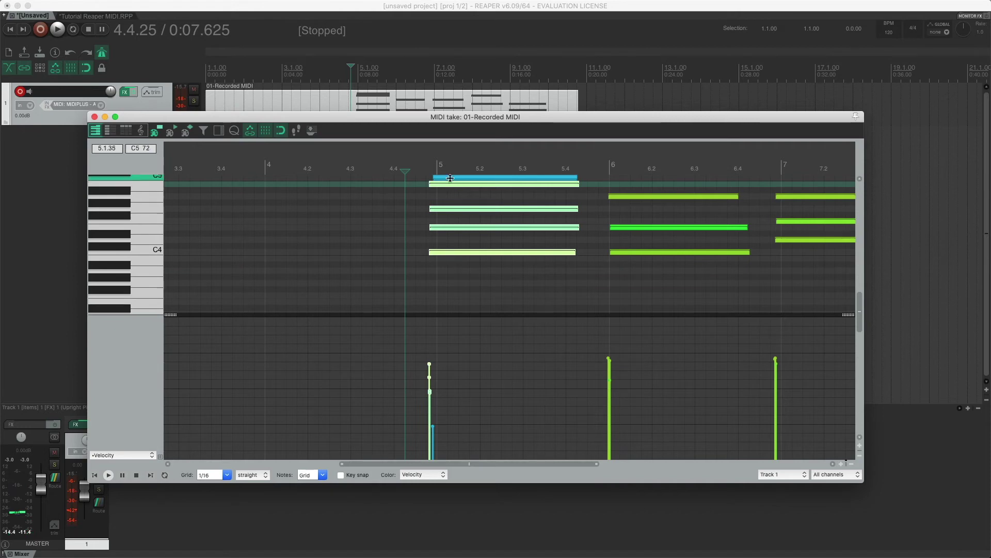
left_click(448, 178, "shift")
left_click_drag(439, 185, 447, 188)
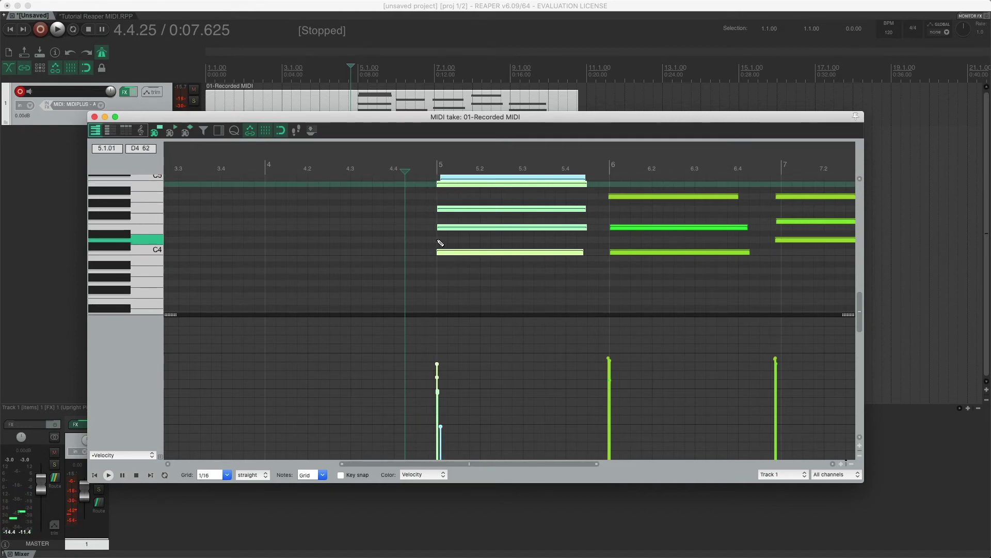
left_click(449, 179)
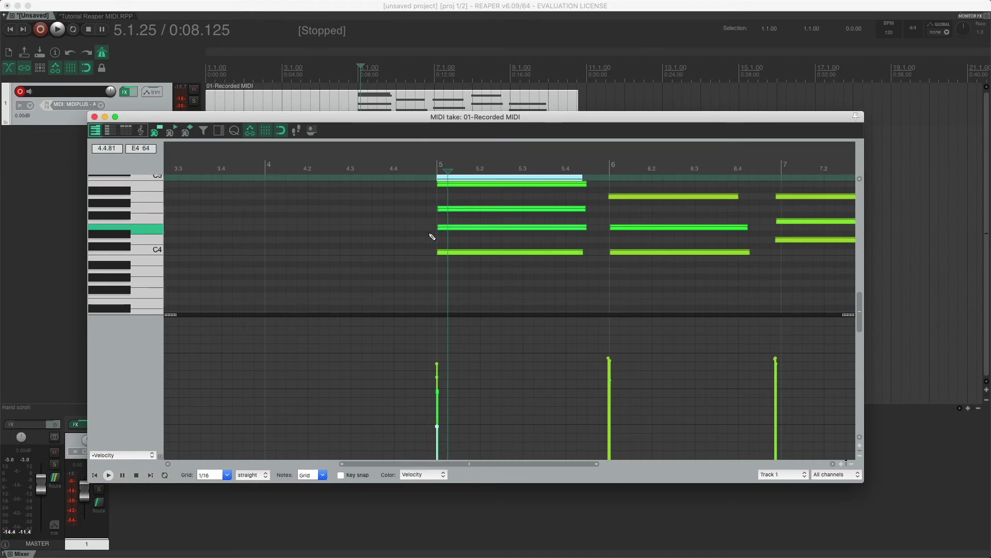
Step: Draw a chord of C4, E4, G4 and B4 from 4.1 to 4.3 and raise the B4 note's velocity to about 74
scroll(333, 263, "left", 2)
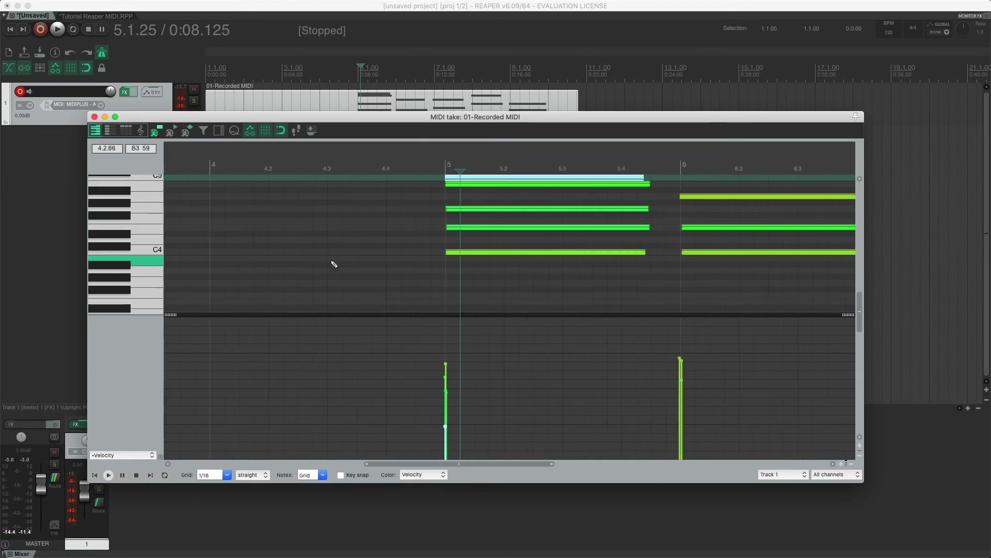
left_click(312, 254)
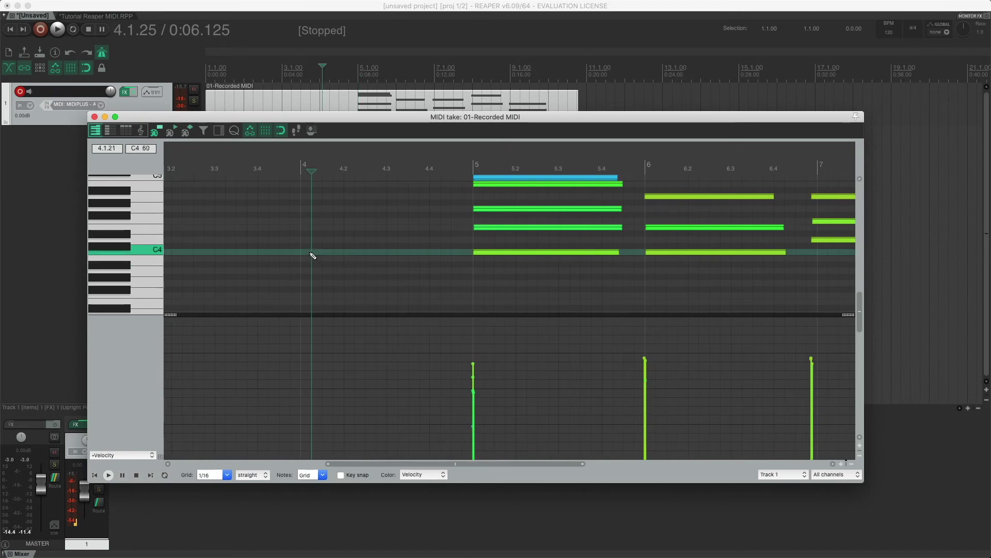
left_click_drag(308, 255, 387, 253)
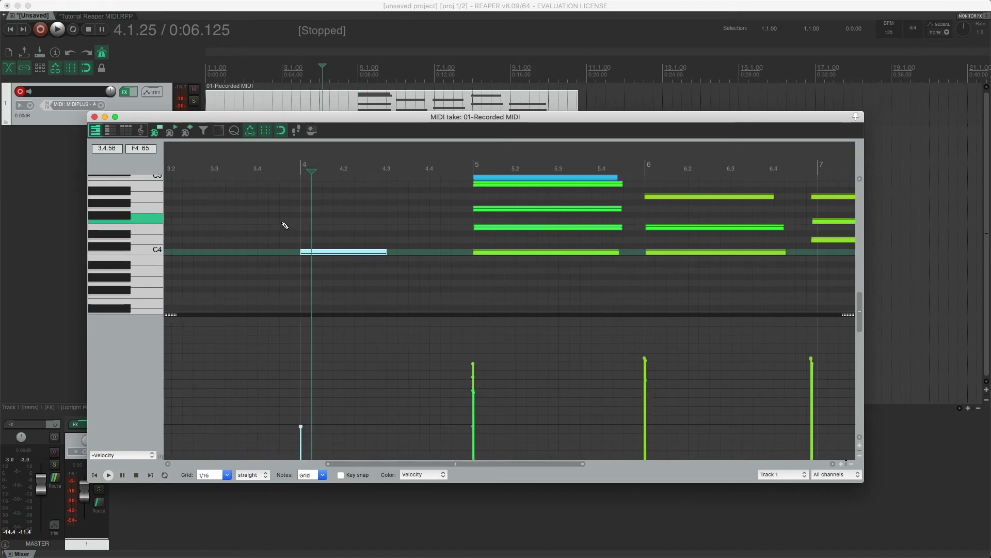
mouse_move(308, 229)
left_mouse_down()
mouse_move(380, 228)
mouse_move(382, 219)
mouse_move(280, 209)
left_mouse_up()
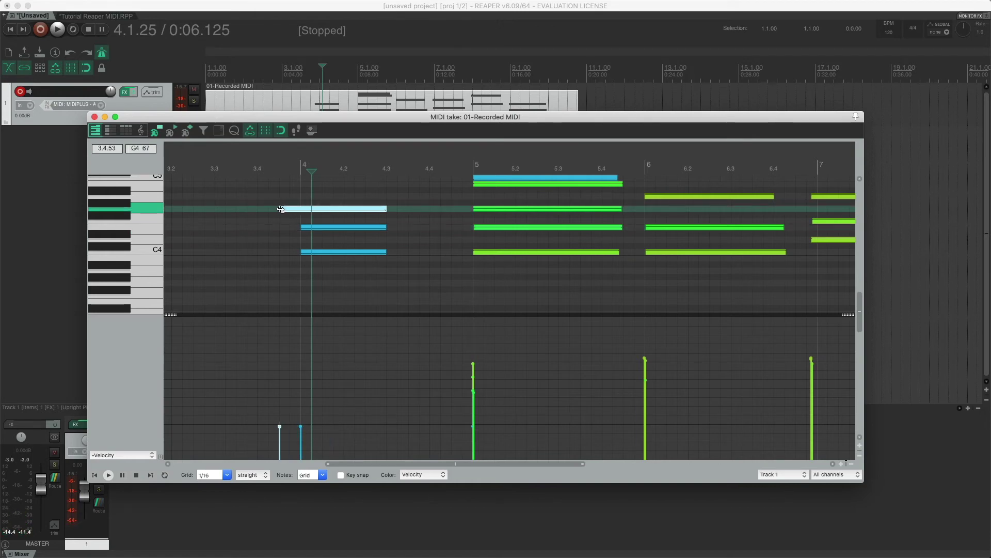
mouse_move(293, 184)
left_mouse_down()
mouse_move(398, 181)
mouse_move(375, 186)
left_mouse_up()
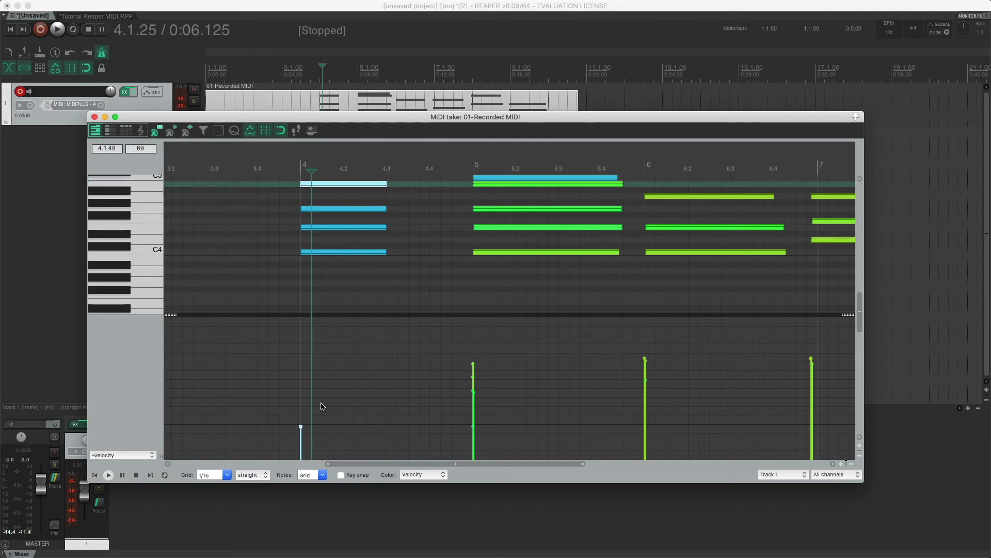
mouse_move(322, 185)
left_mouse_down()
mouse_move(323, 95)
mouse_move(336, 203)
mouse_move(328, 161)
mouse_move(328, 170)
left_mouse_up()
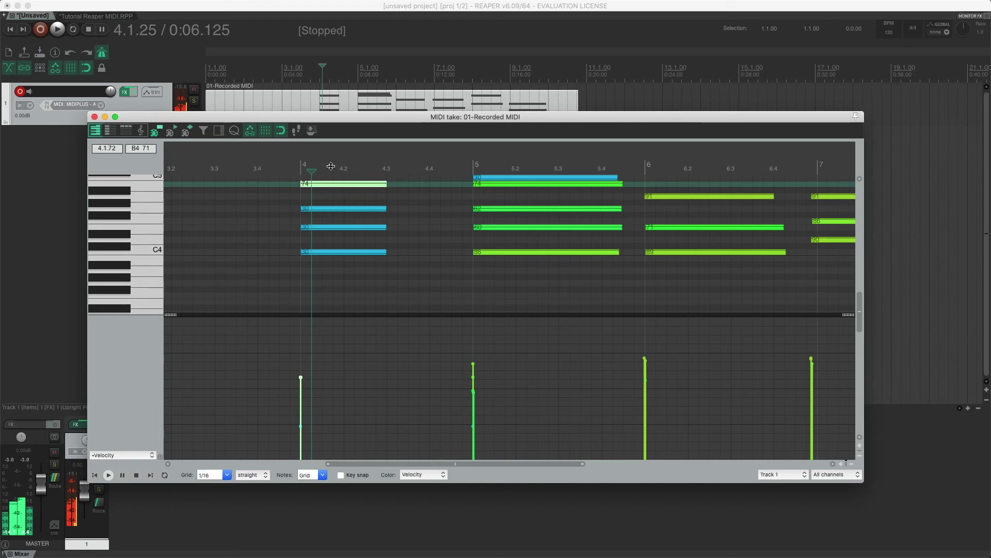
mouse_move(327, 182)
left_mouse_down()
mouse_move(327, 152)
mouse_move(327, 170)
left_mouse_up()
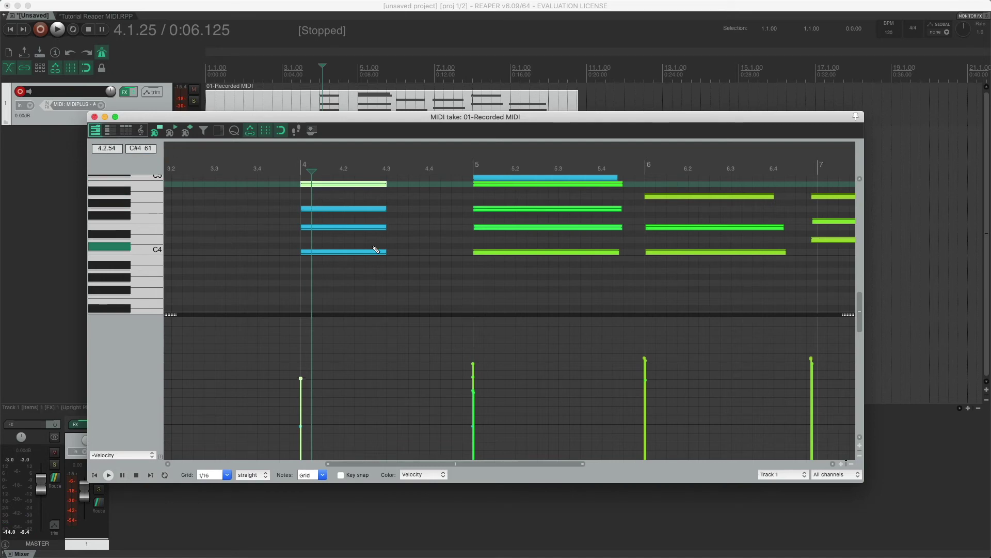
Step: Delete the recorded MIDI item from track 1 and set the time selection from 1.1.00 to 11.2.00
scroll(376, 250, "right", 10)
key("Escape")
left_click_drag(394, 146, 311, 113)
left_click(293, 106)
key("Delete")
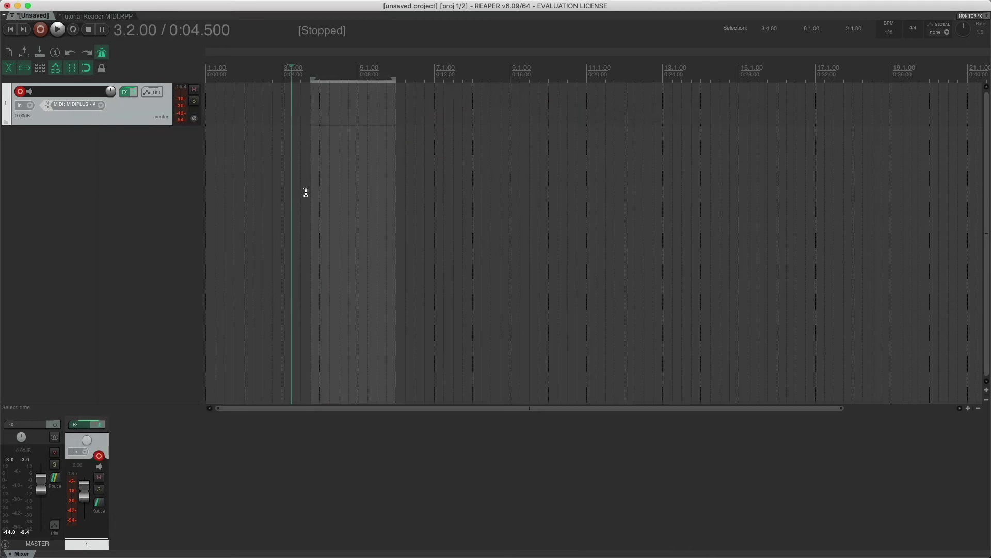
left_click_drag(209, 71, 596, 81)
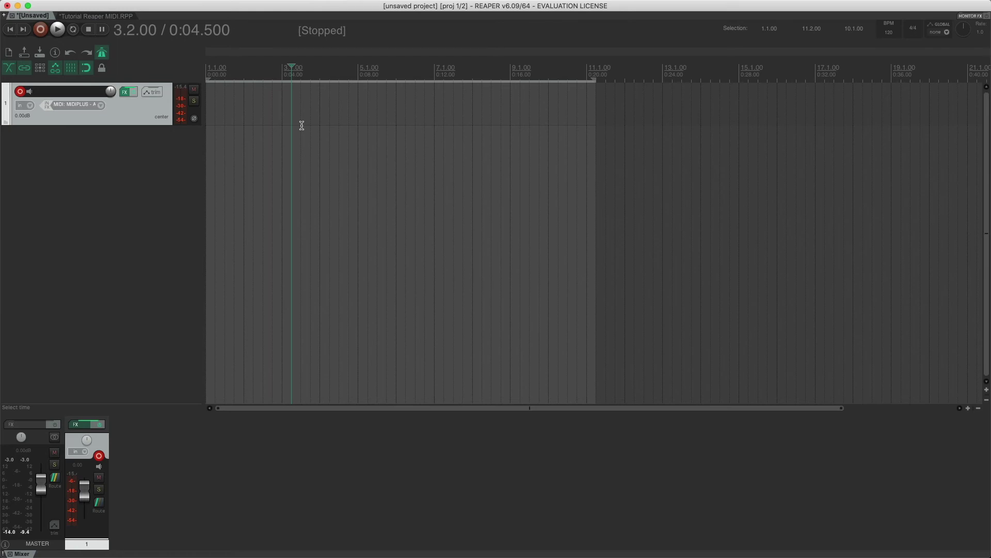
Step: Replace the piano instrument on track 1 with VSTi: SSDSampler5 (Steven Slate) (48 out)
left_click(125, 91)
key("Delete")
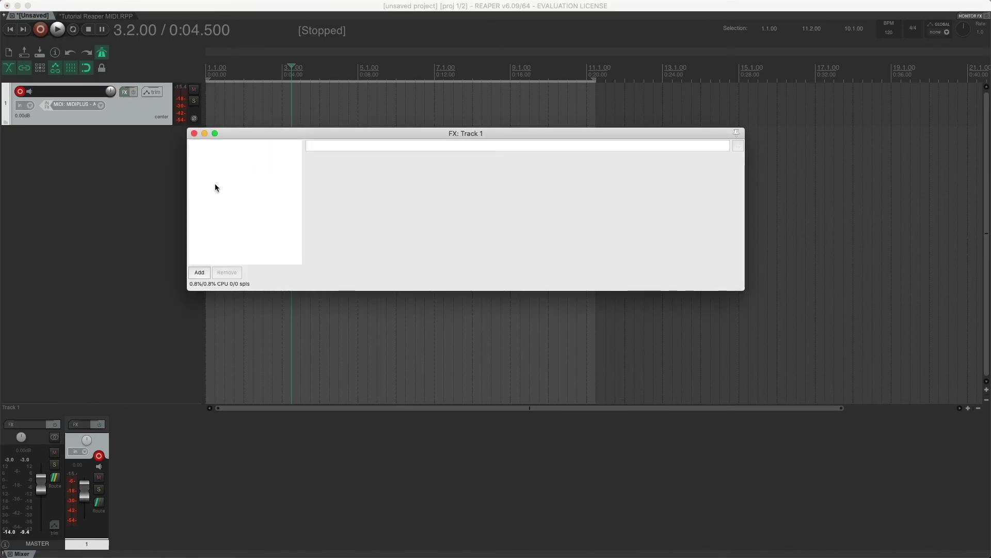
double_click(215, 184)
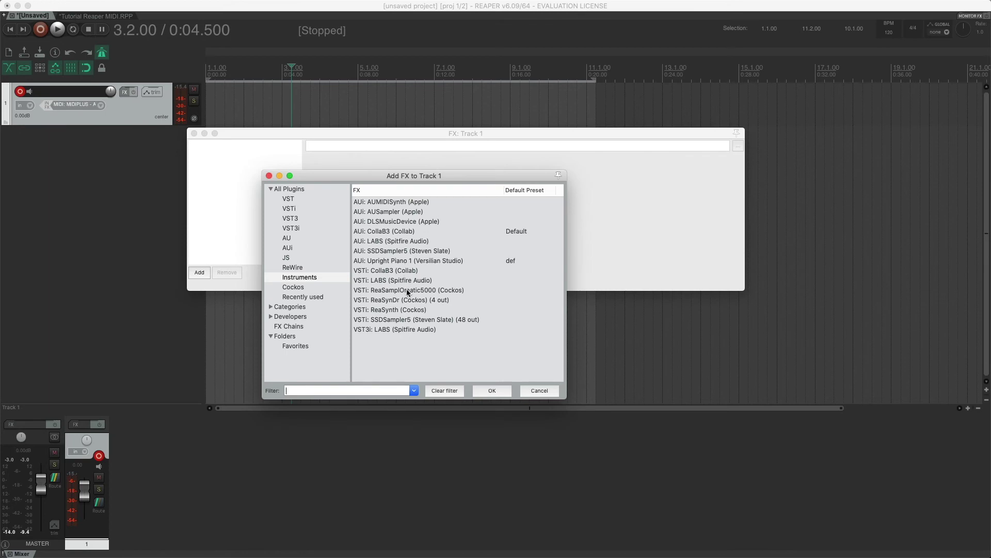
double_click(394, 320)
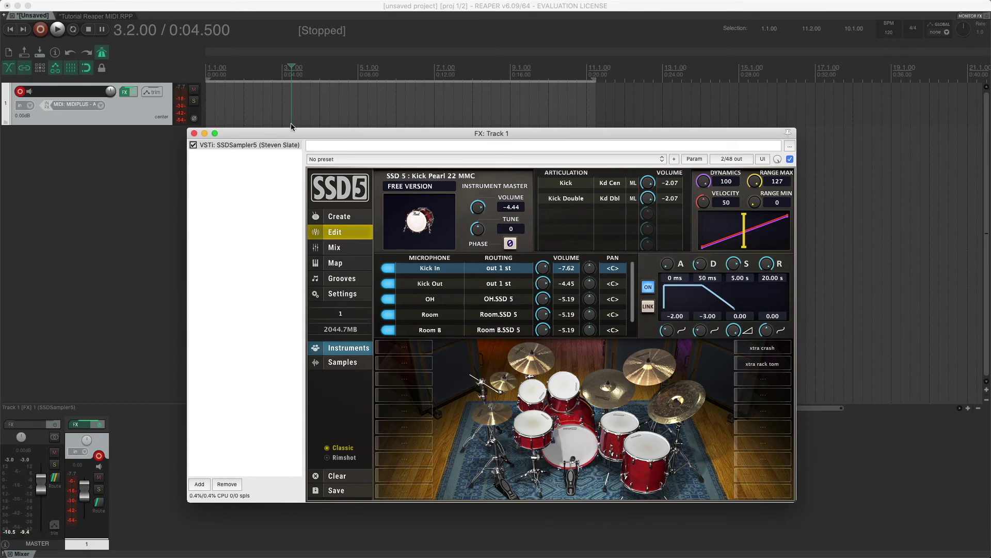
Step: Record a MIDI drum take on track 1 from 1.1.00, stop in bar 6 and save the recording
left_click(206, 75)
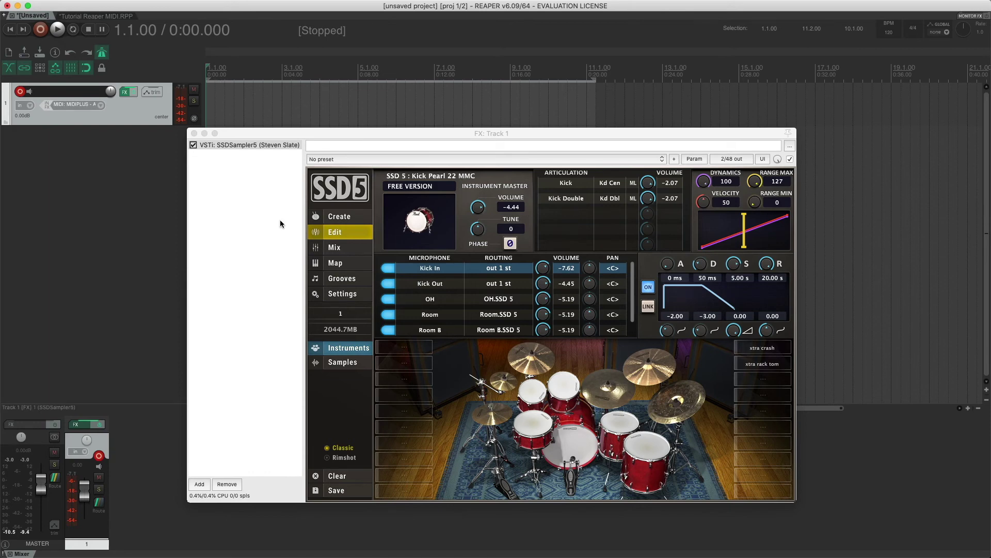
key("super+r")
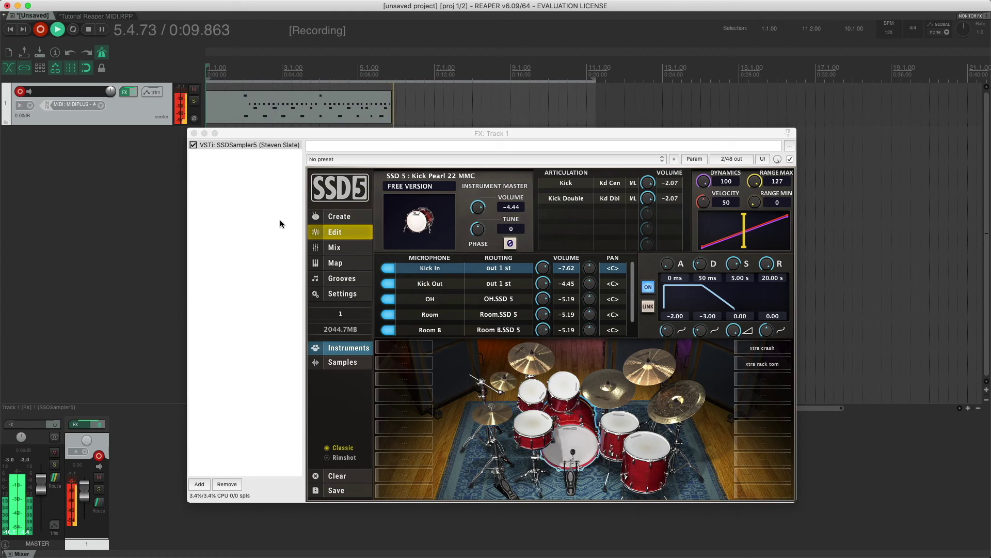
key("space")
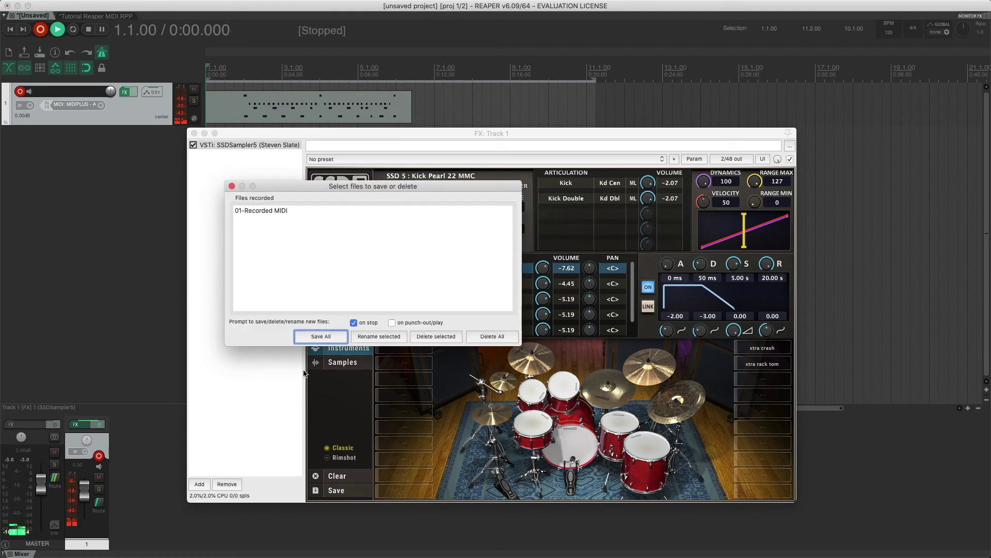
left_click(328, 339)
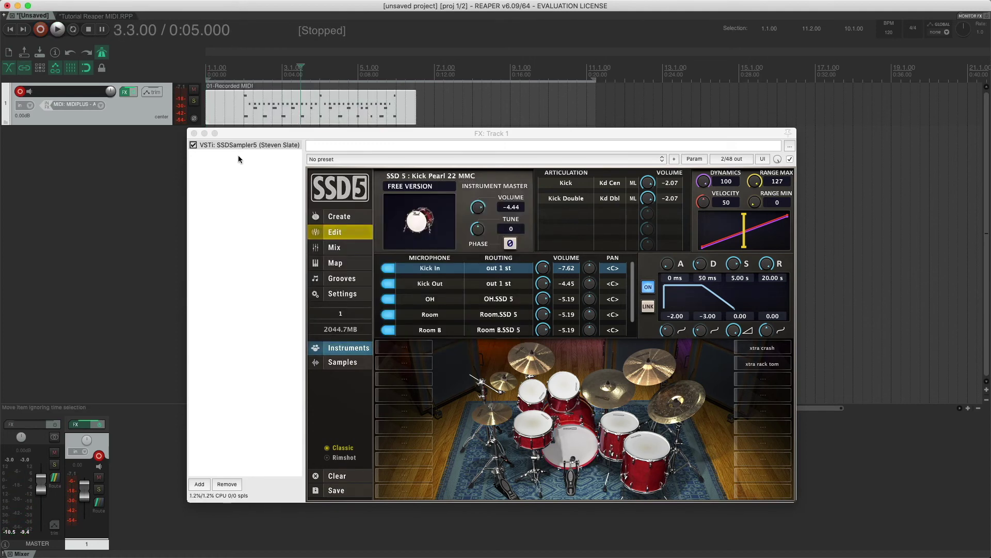
Step: Close the track's FX window and open the recorded drum item in the built-in MIDI editor
left_click(194, 133)
right_click(275, 120)
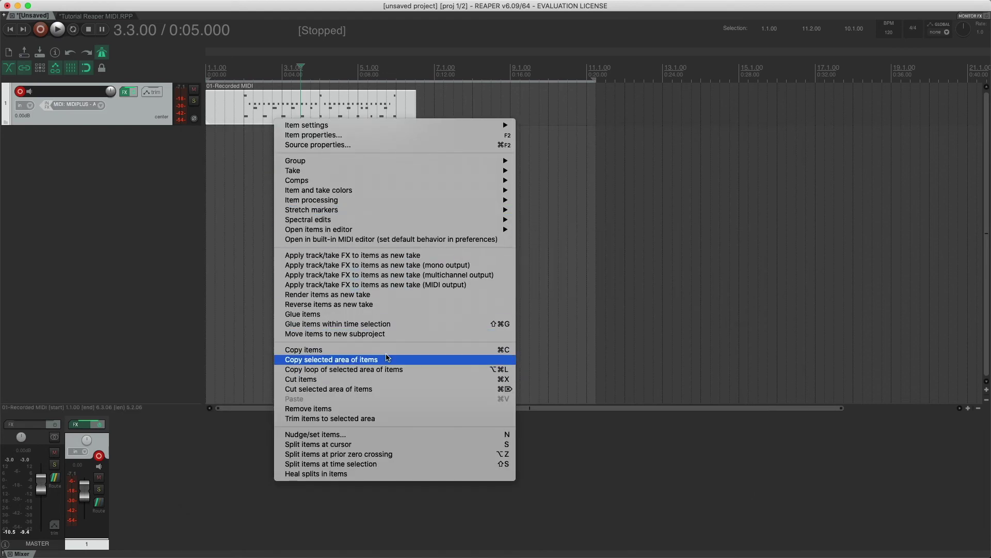
left_click(351, 239)
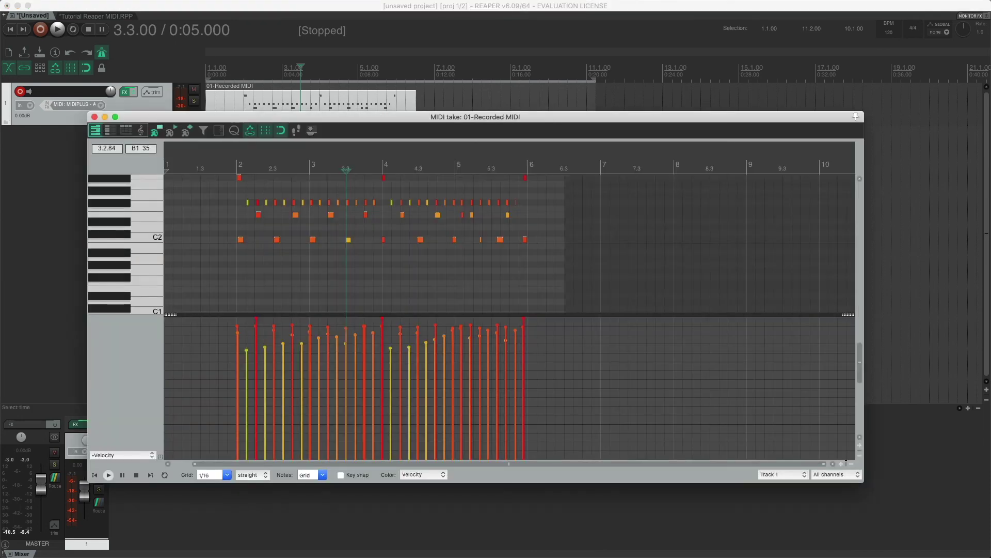
Step: Move the first C2 and A#2 drum notes onto the start of bar 2
scroll(305, 221, "up", 3)
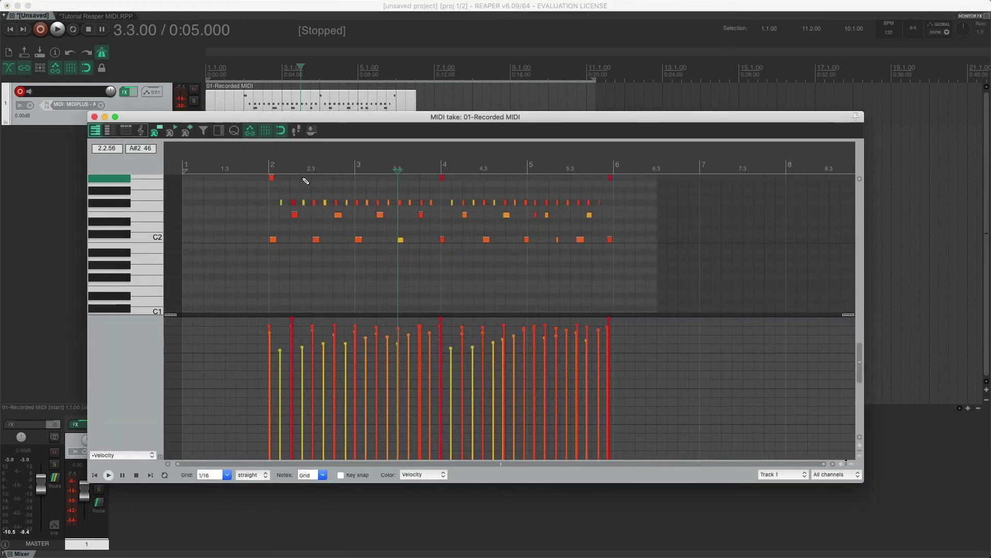
left_click(284, 184)
scroll(363, 402, "up", 6)
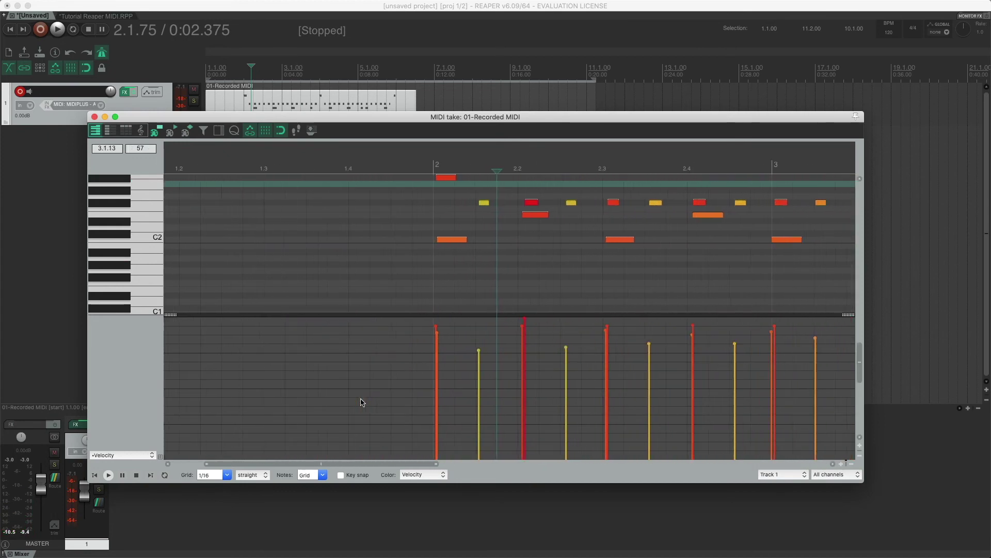
scroll(363, 403, "up", 2)
left_click(497, 205)
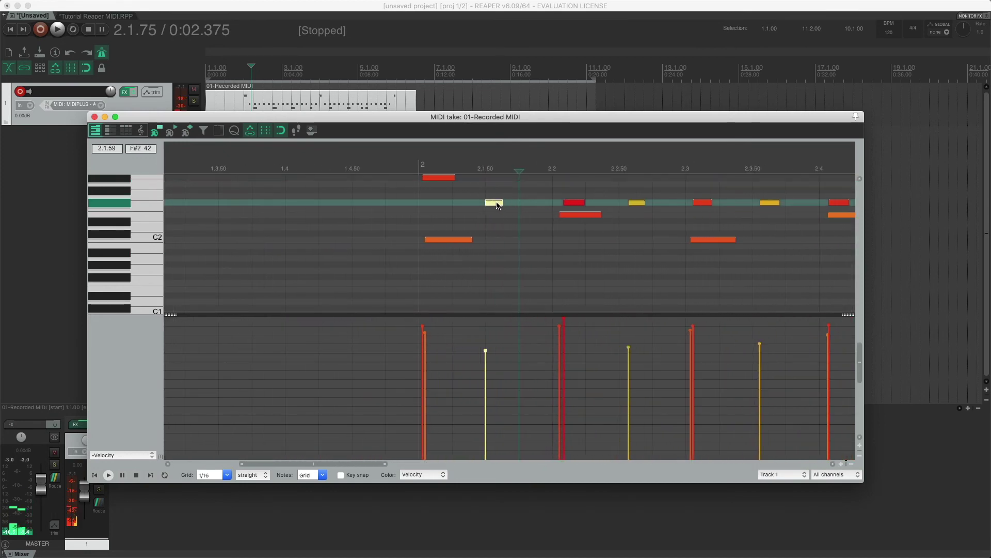
left_click_drag(445, 239, 437, 239)
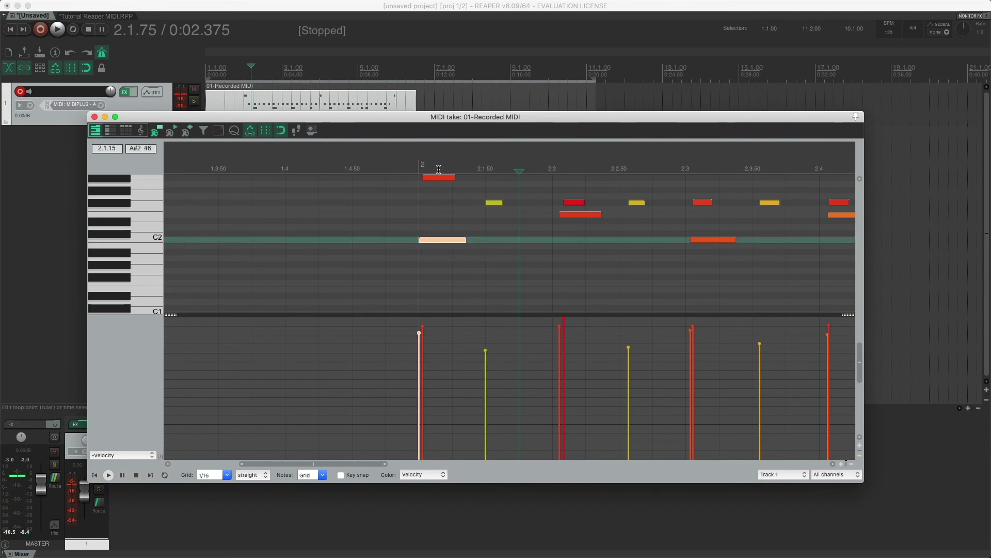
left_click_drag(439, 177, 436, 177)
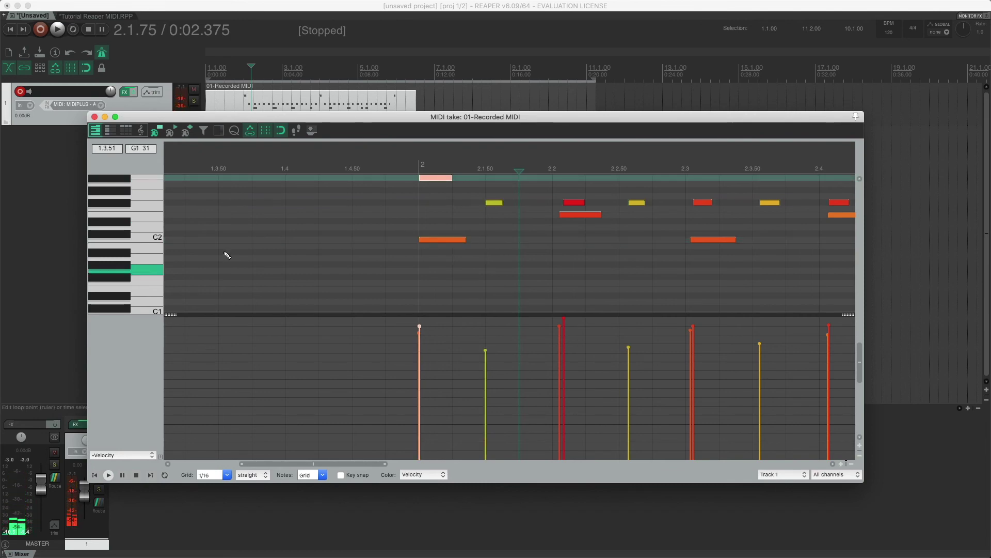
Step: Select all notes of the drum take and quantize them to the grid
scroll(227, 254, "down", 1)
key("super+a")
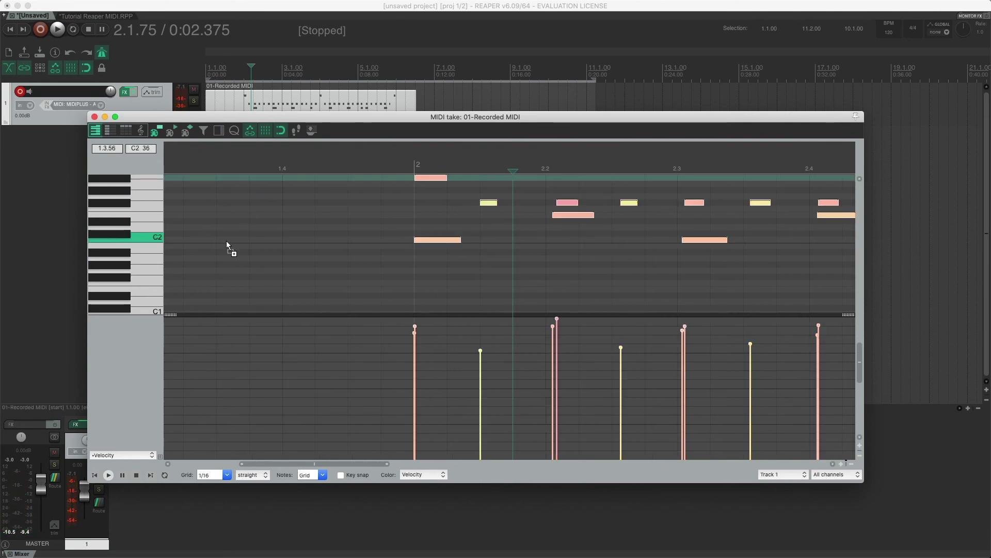
left_click(235, 131)
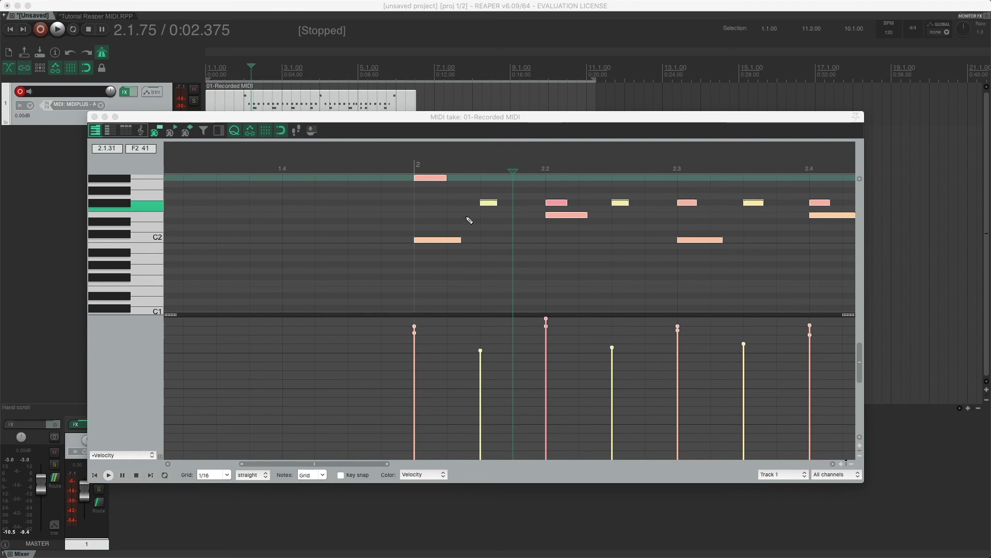
Step: Bring up the Quantize Events dialog for the selected drum notes and keep its settings on Use grid
left_click_drag(339, 347, 284, 250)
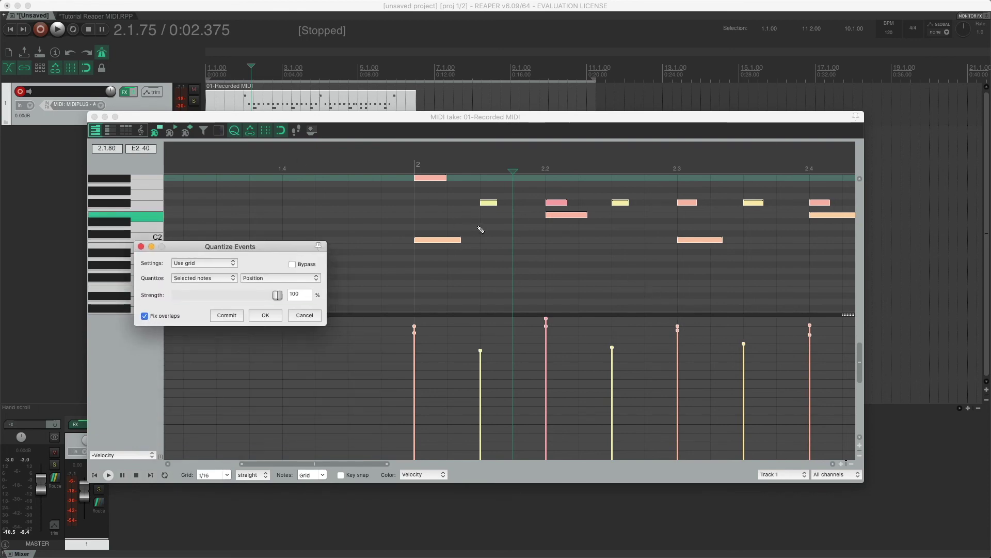
left_click(198, 264)
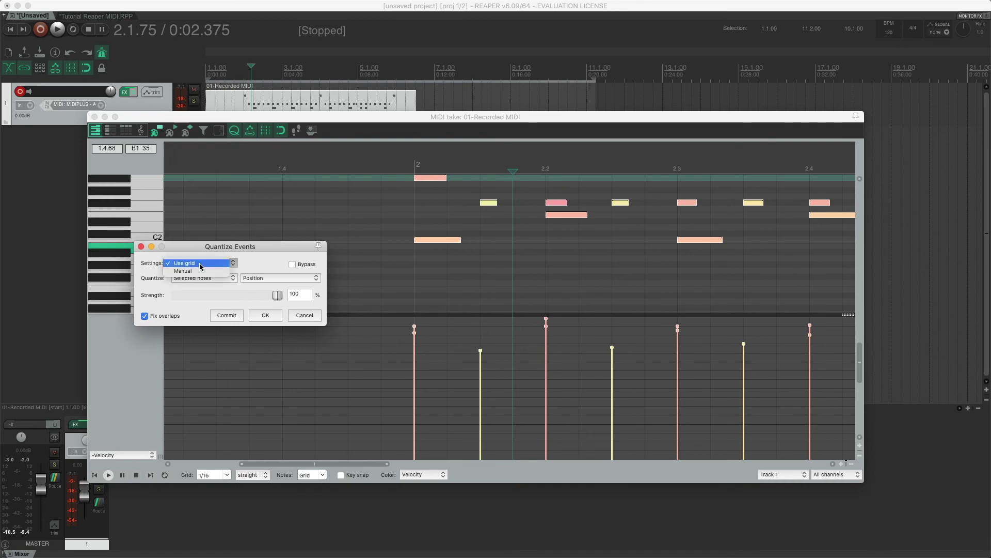
left_click(200, 264)
Step: Examine the quantized drum notes in bars 2 to 4 against the grid and play the take back from 1.4.00
scroll(520, 232, "left", 3)
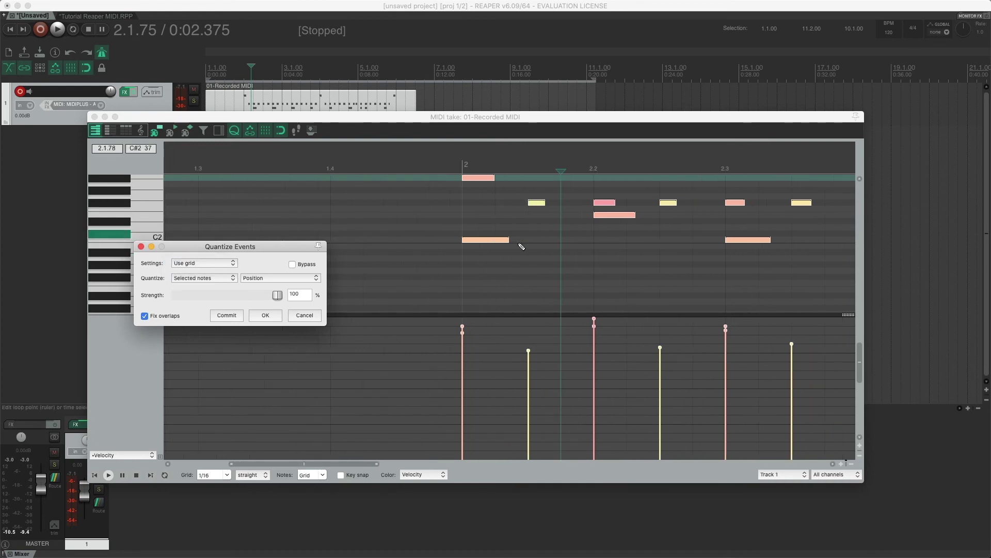
scroll(521, 247, "right", 5)
scroll(522, 247, "right", 7)
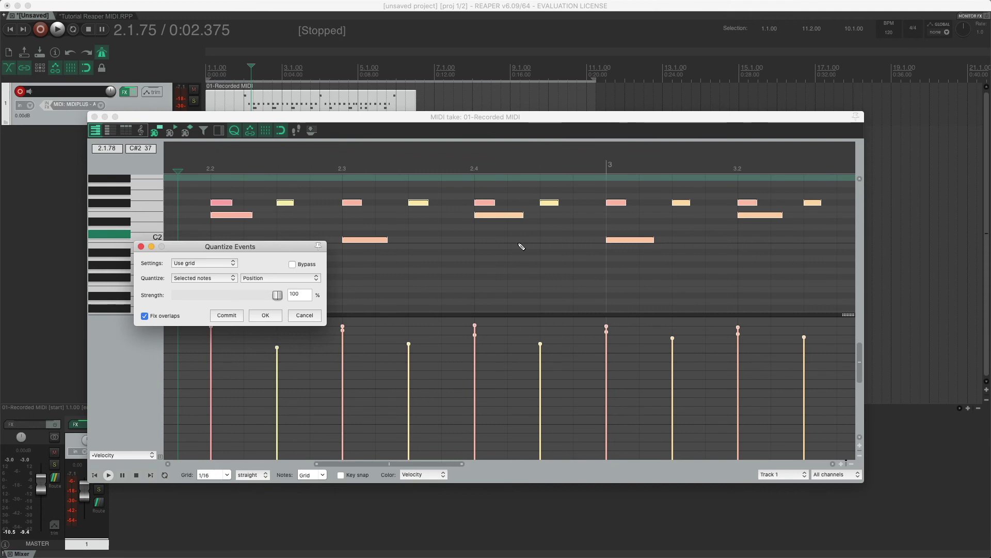
scroll(496, 217, "right", 1)
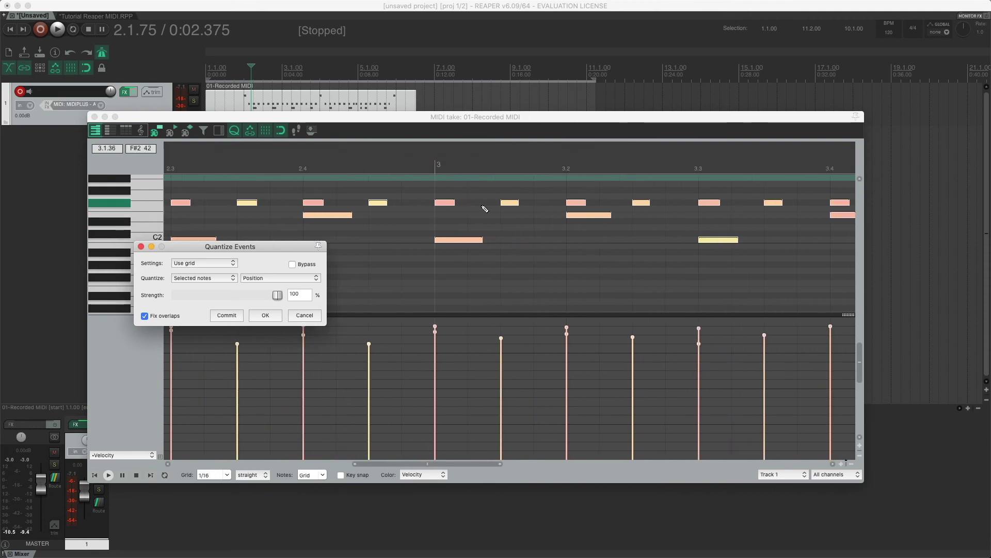
scroll(485, 209, "right", 3)
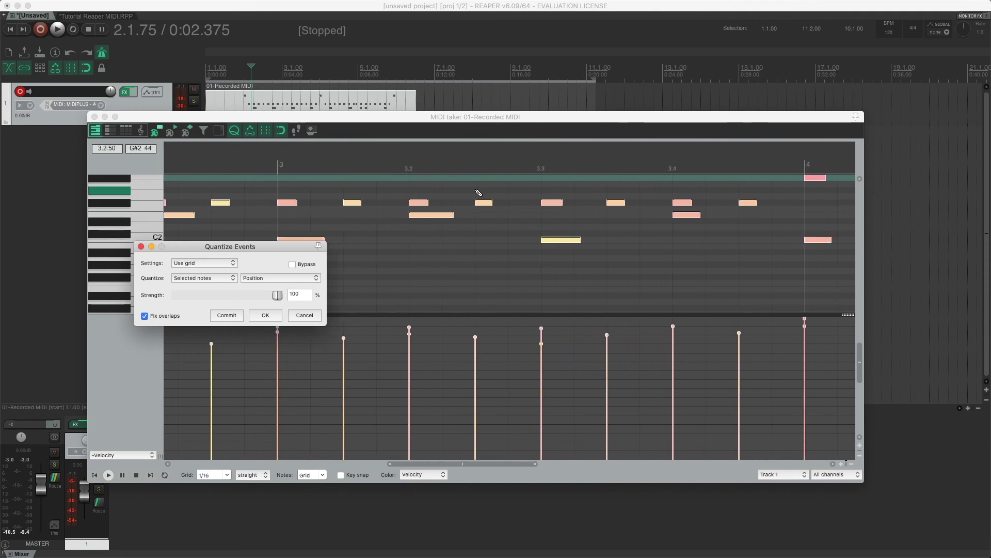
scroll(535, 234, "left", 1)
scroll(533, 231, "left", 6)
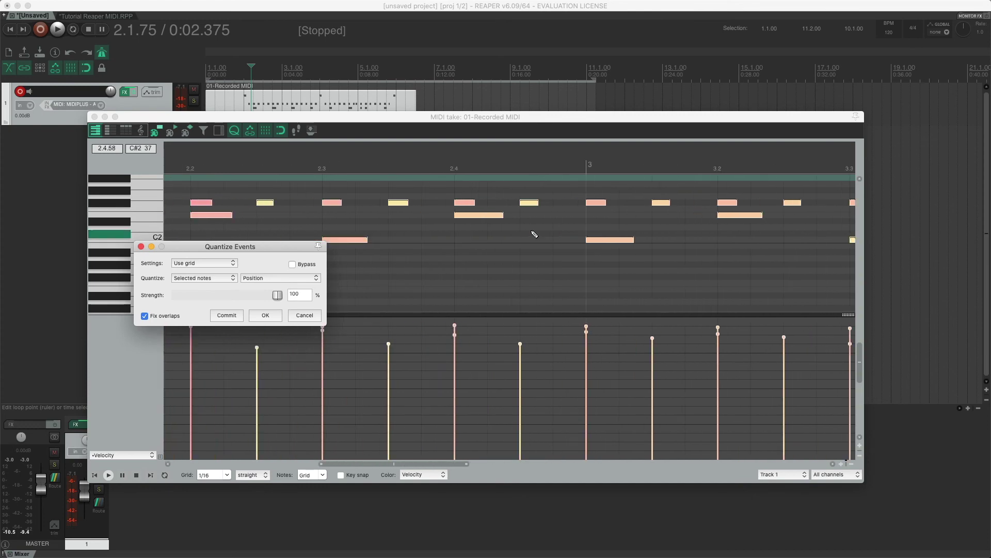
left_click(240, 73)
left_click(234, 76)
key("space")
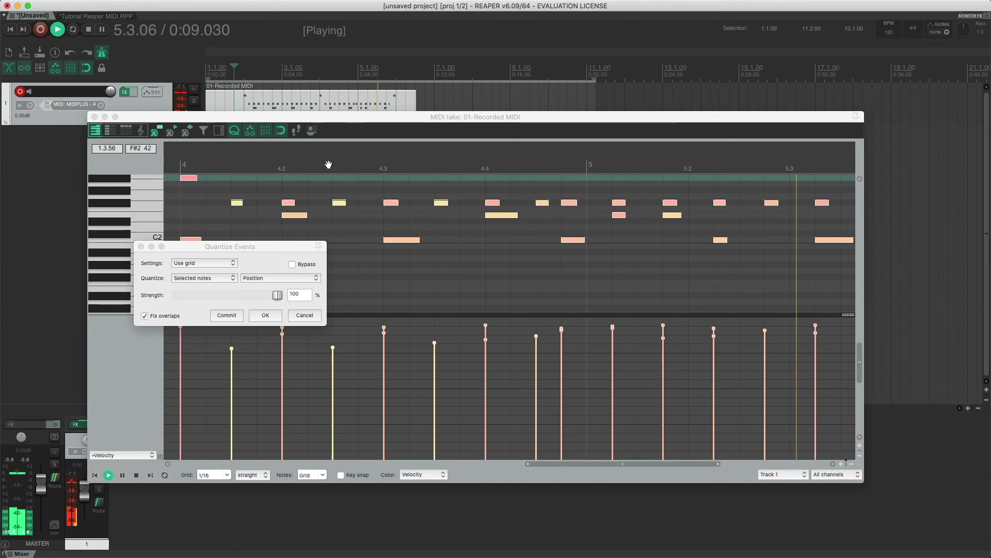
key("space")
Step: Commit the quantization of the drum notes, close the MIDI editor and place the edit cursor at 2.3.00
scroll(329, 164, "left", 6)
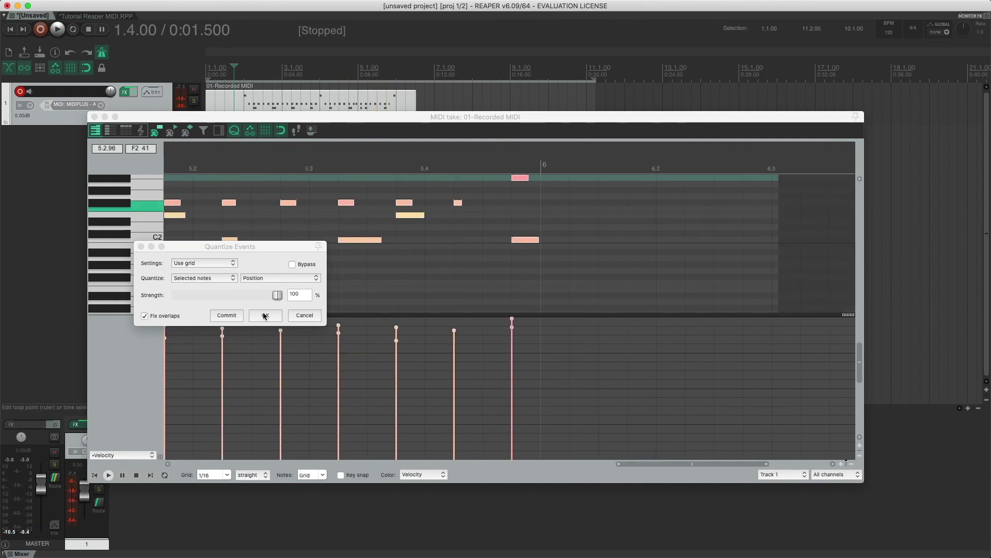
left_click(225, 314)
scroll(339, 288, "right", 3)
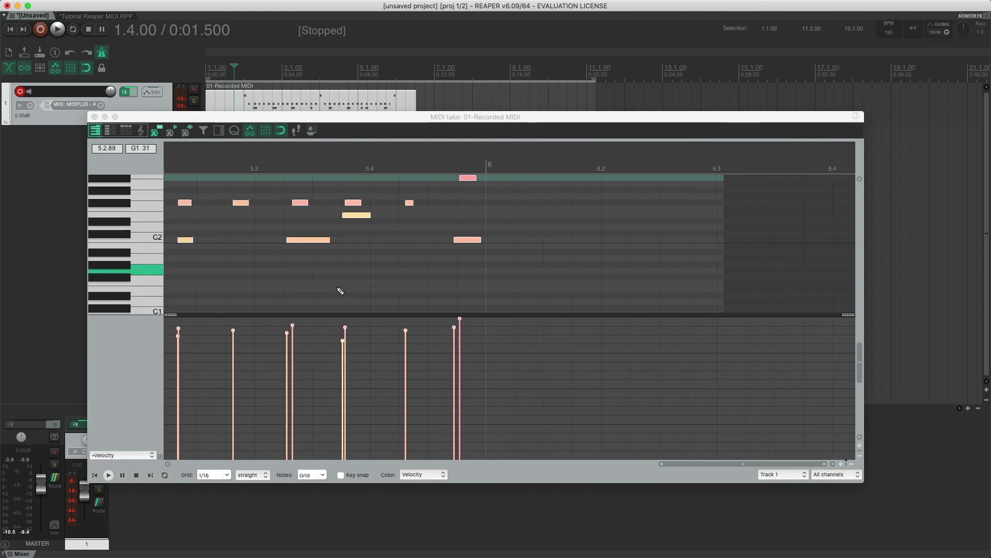
scroll(340, 291, "left", 3)
left_click(267, 107)
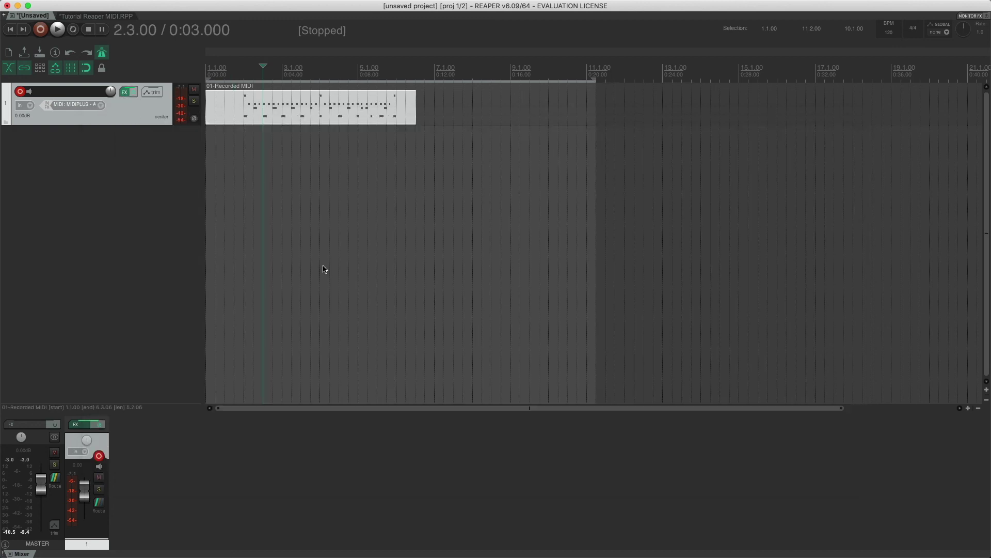
Step: Open track 1's FX window, turn the SSD5 kick's instrument master volume down to -inf and play the take from 1.1.00
left_click(125, 92)
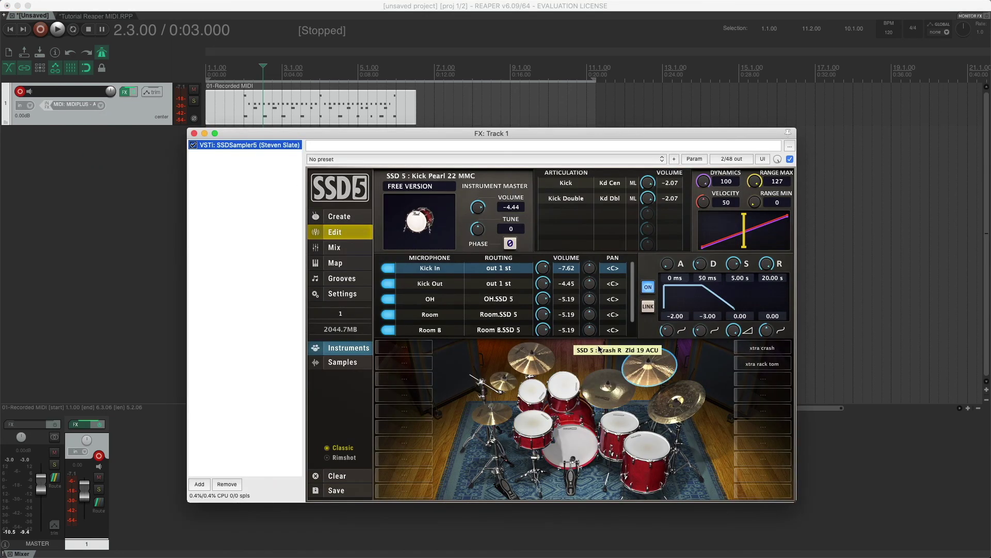
left_click(566, 445)
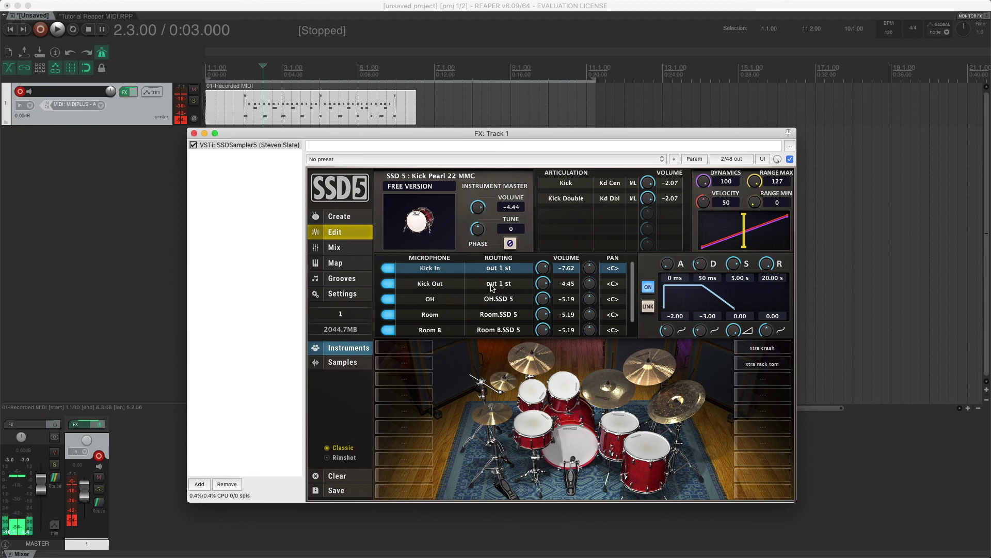
left_click_drag(479, 208, 494, 435)
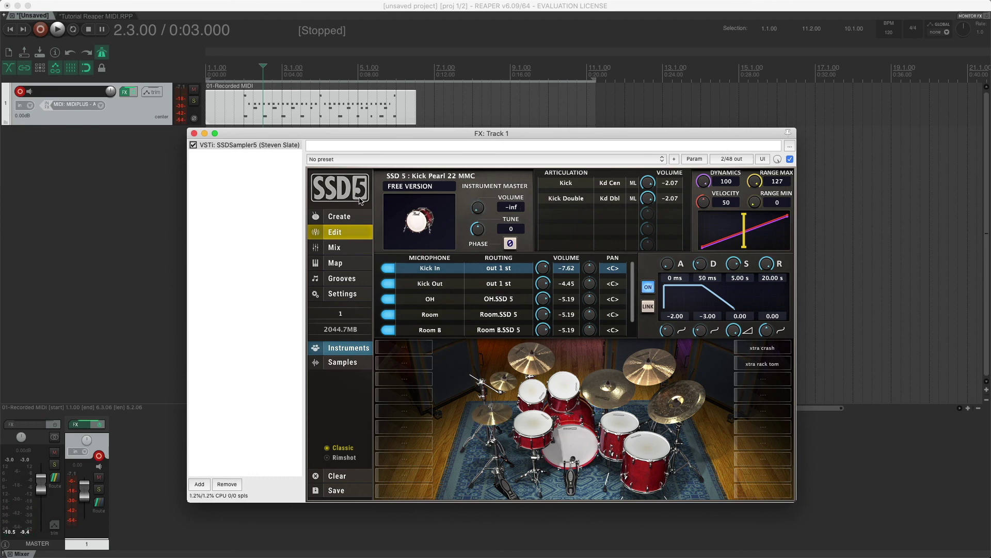
left_click(290, 106)
key("space")
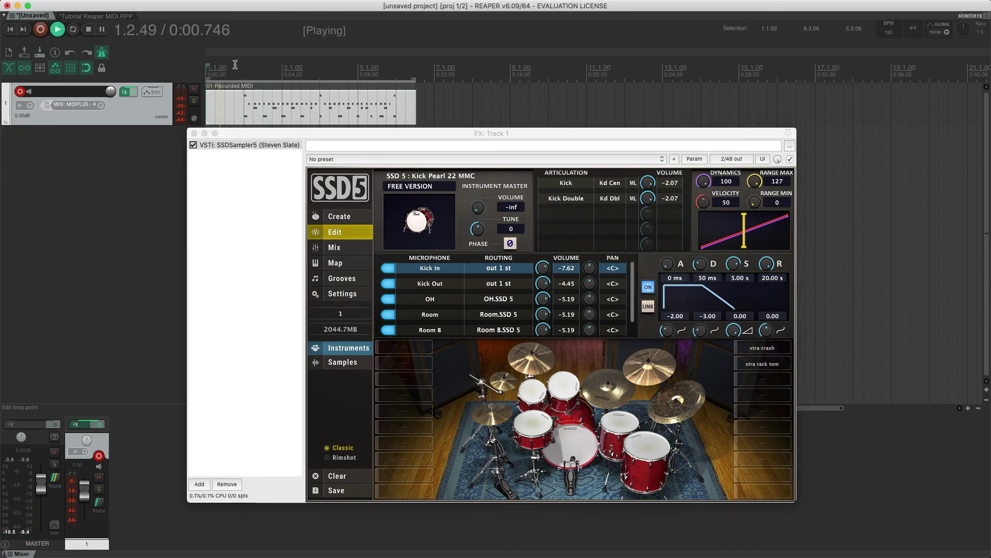
Step: Reset the kick's instrument master volume to 0.00, raise it during playback, and close the FX window with playback stopped
double_click(479, 208)
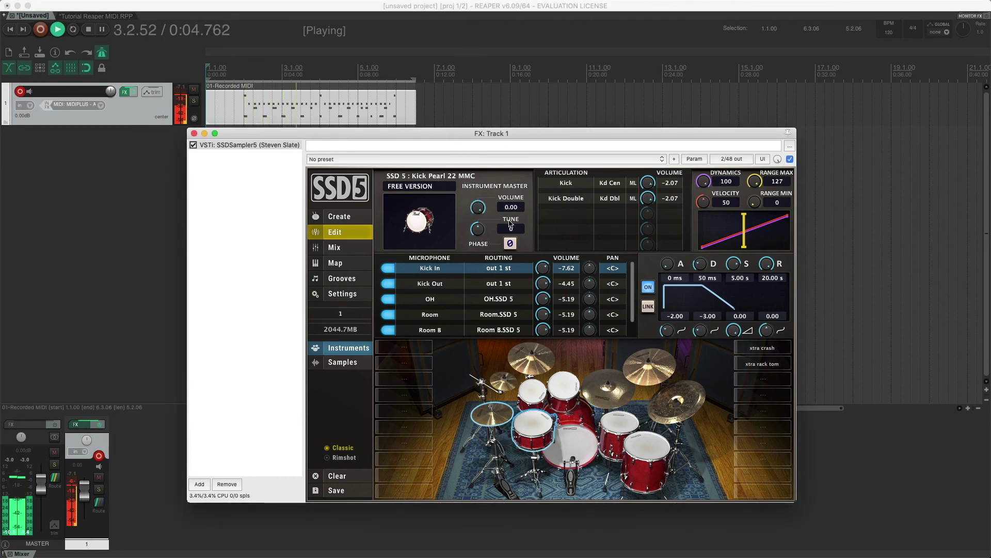
left_click_drag(476, 210, 467, 84)
key("space")
left_click(194, 133)
key("space")
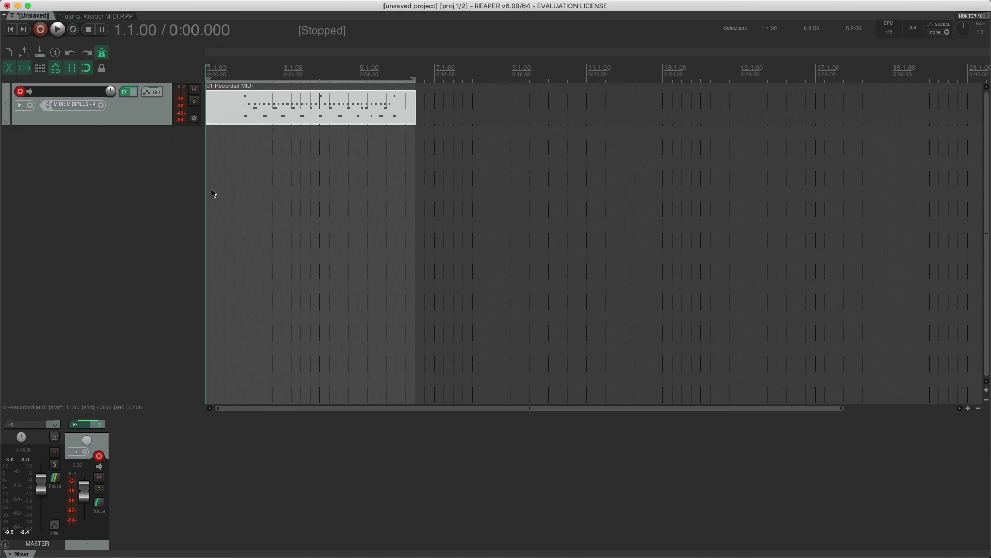